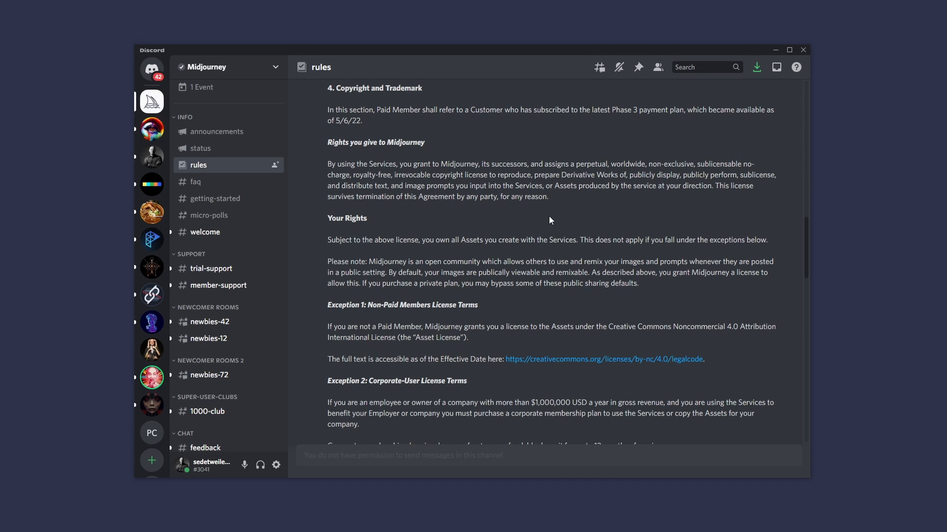
Examine the Copyright and Trademark section of the rules and look through the Midjourney server's channel list.
scroll(542, 232, "down", 1)
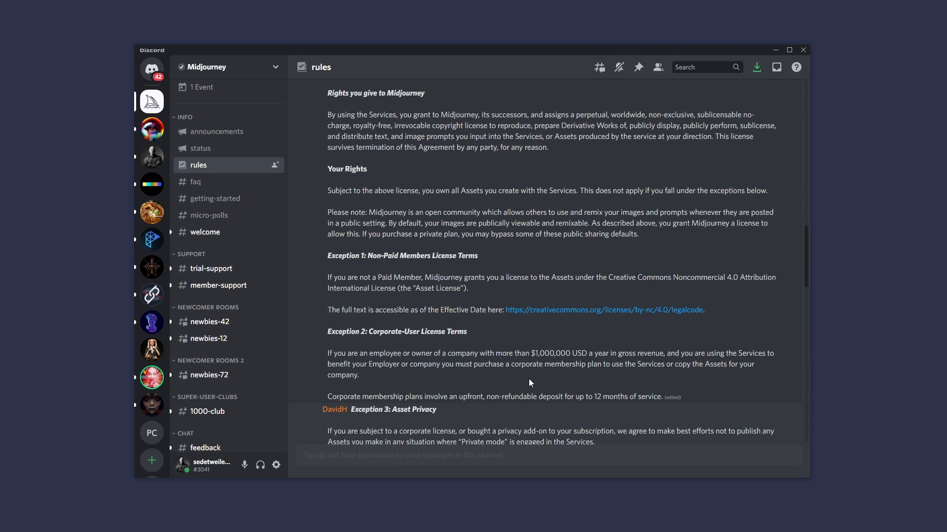
scroll(531, 382, "up", 1)
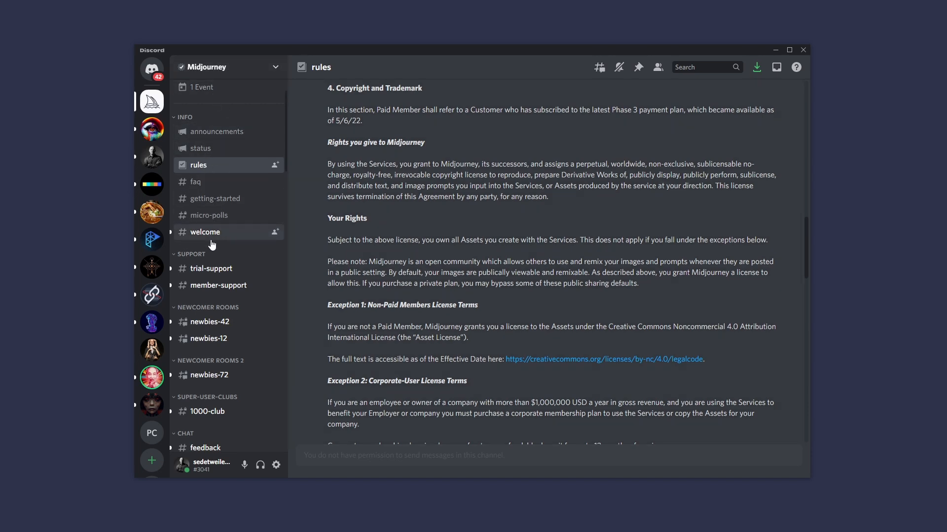
scroll(221, 318, "down", 6)
scroll(238, 287, "down", 6)
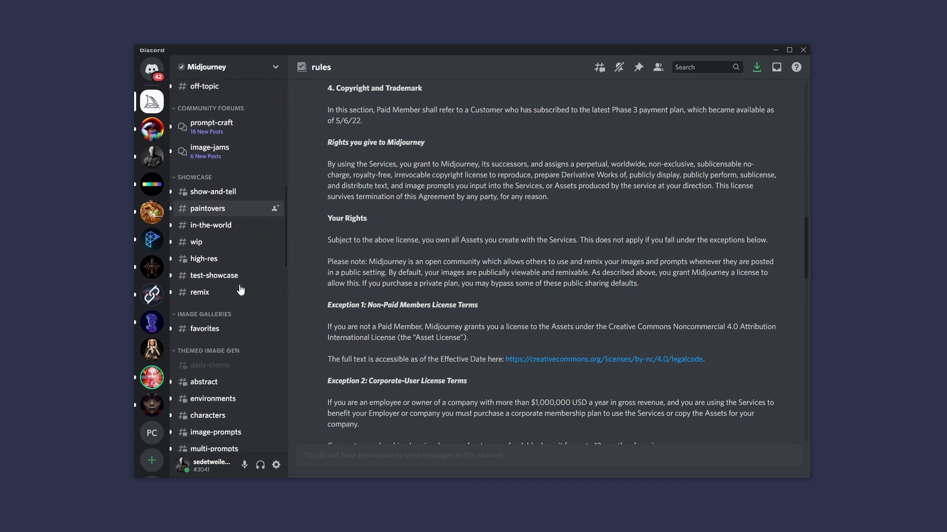
scroll(231, 295, "down", 3)
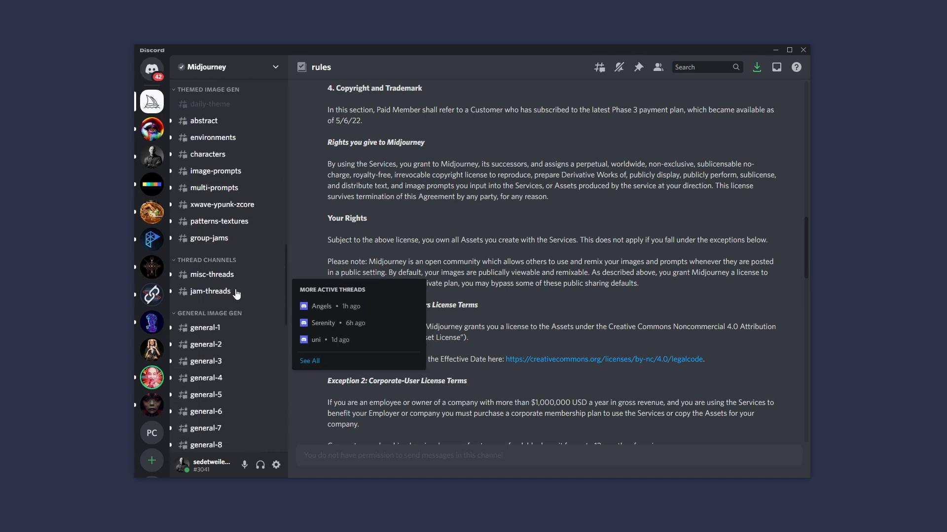
scroll(227, 299, "up", 5)
scroll(229, 303, "up", 8)
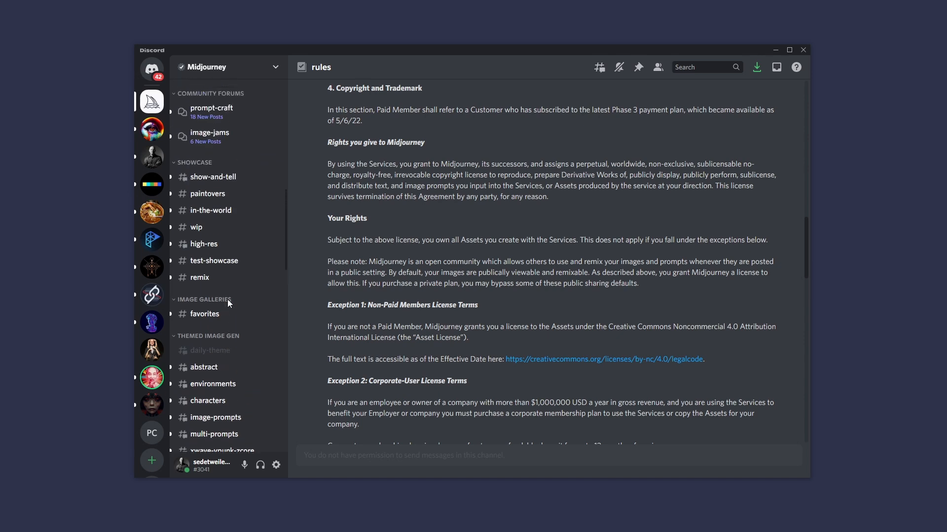
scroll(229, 294, "up", 1)
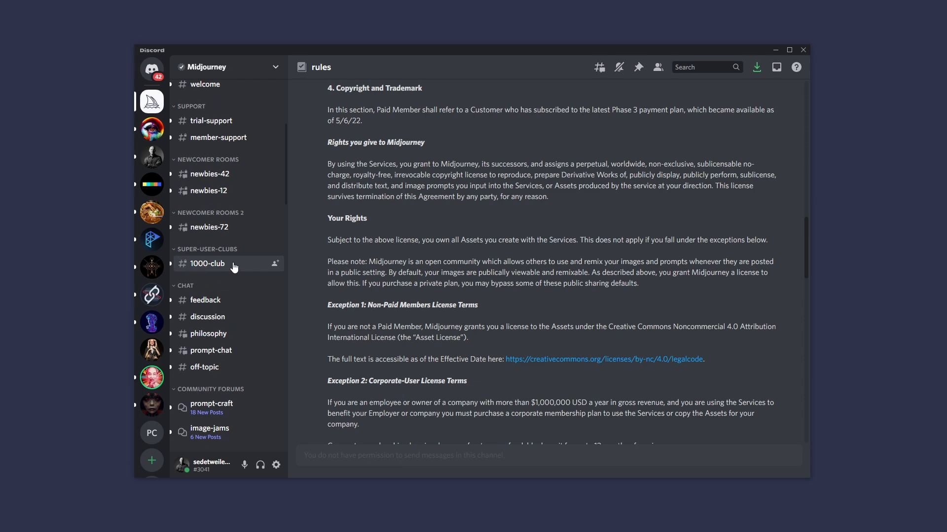
scroll(234, 266, "up", 2)
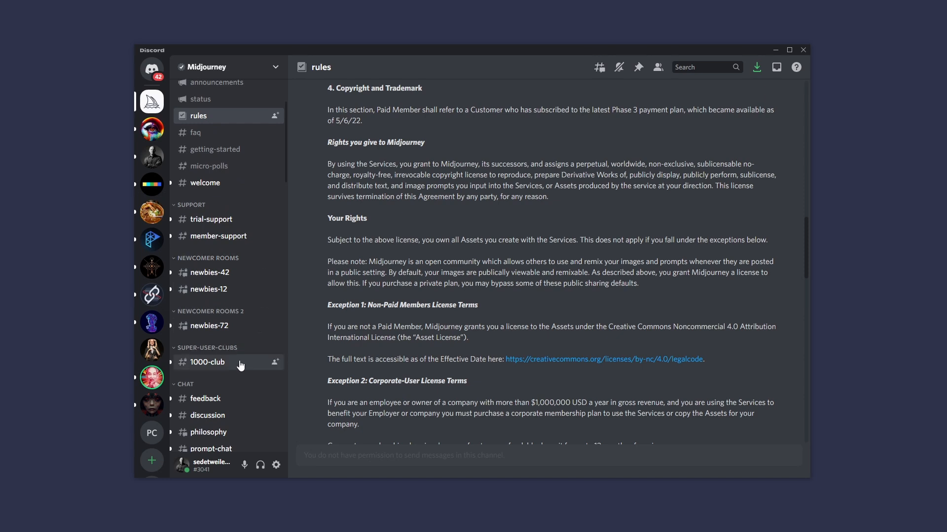
scroll(240, 364, "up", 1)
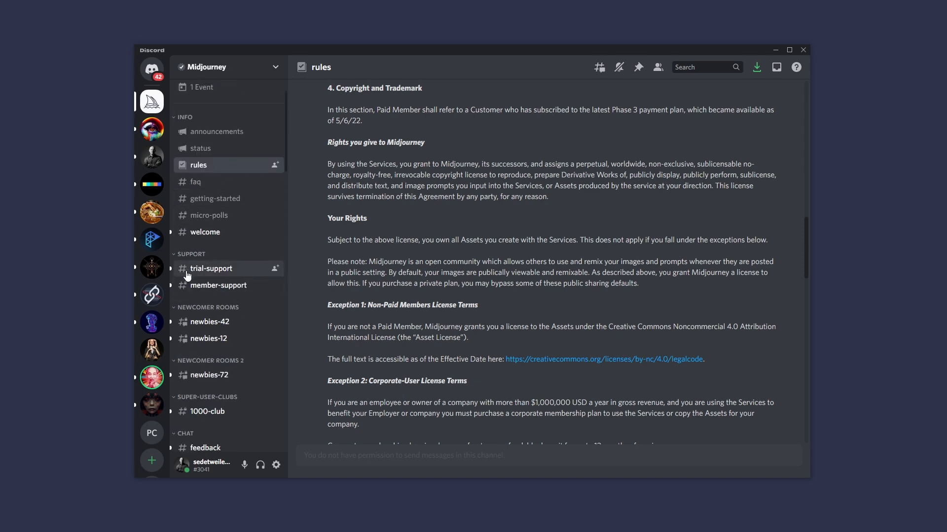
Open the newbies-42 channel from the newcomer rooms.
scroll(440, 296, "down", 5)
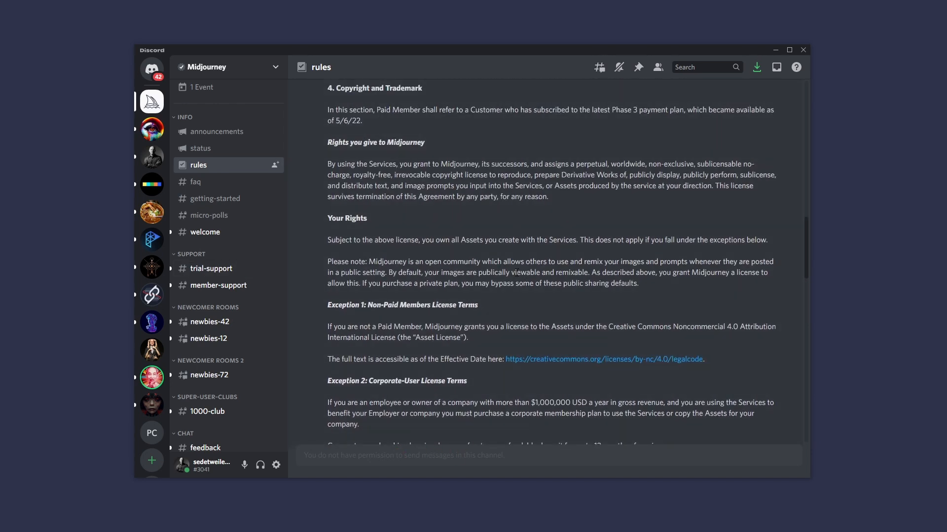
scroll(237, 281, "down", 3)
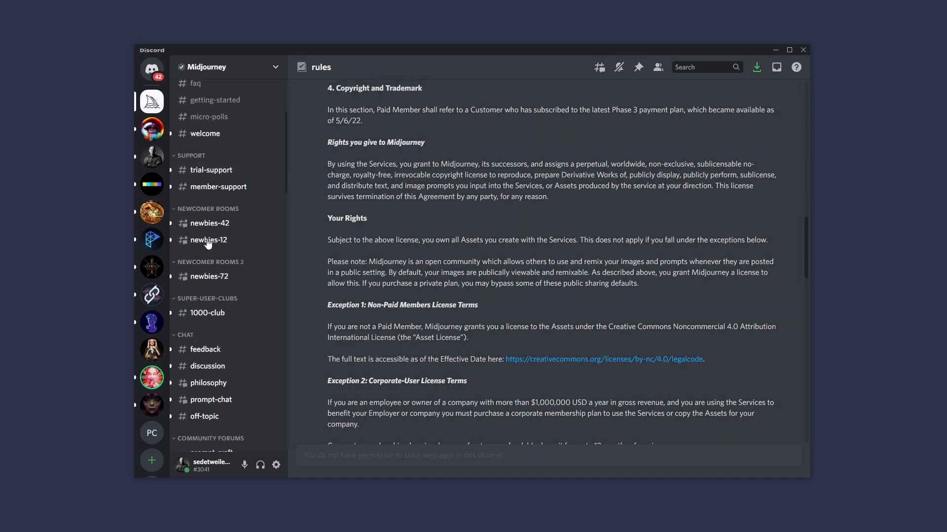
mouse_move(209, 224)
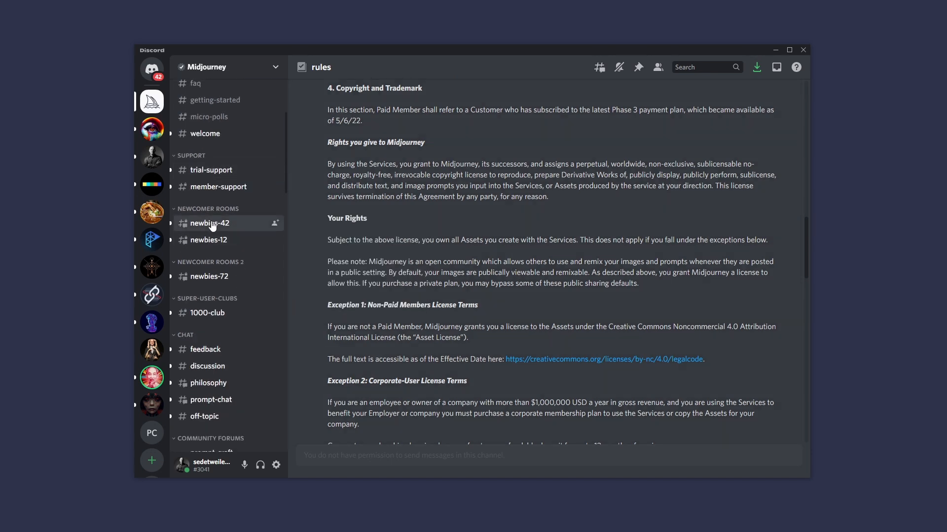
left_click(210, 224)
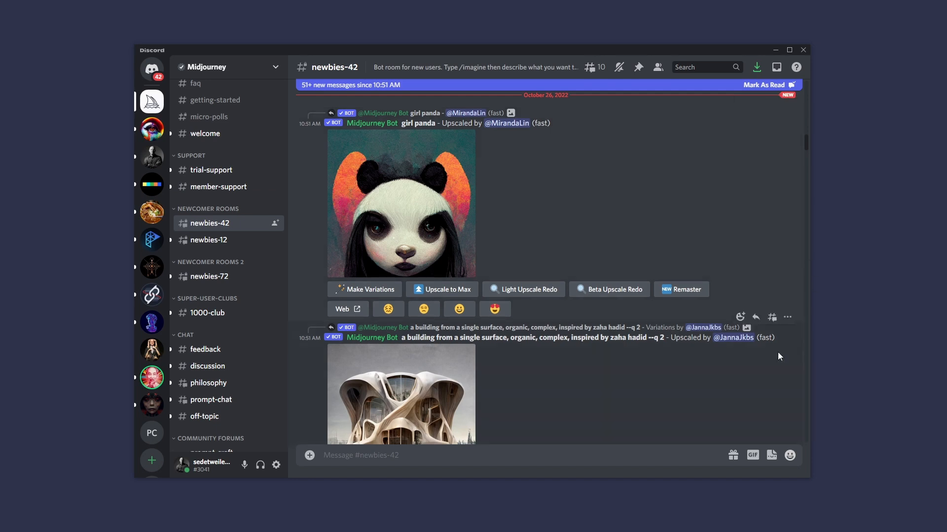
Check the recent mentions in the inbox and close it again.
left_click_drag(759, 339, 770, 340)
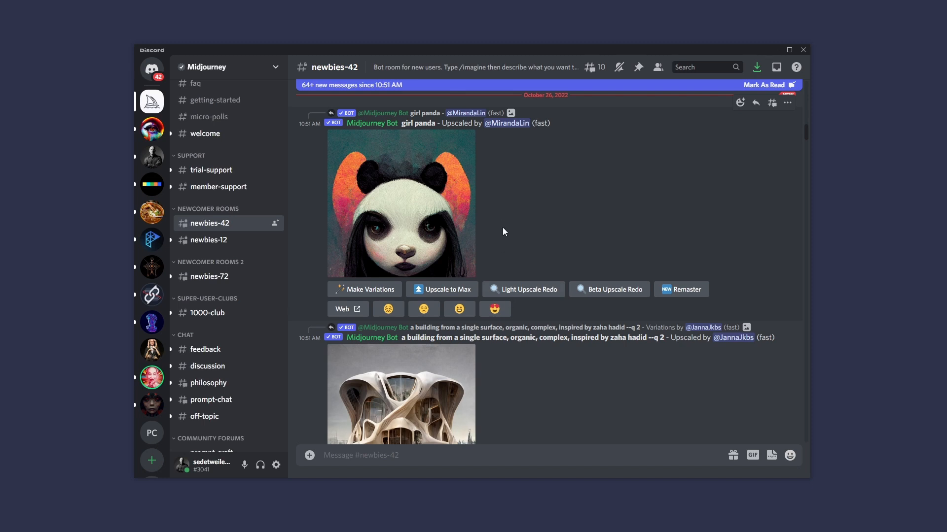
left_click(776, 68)
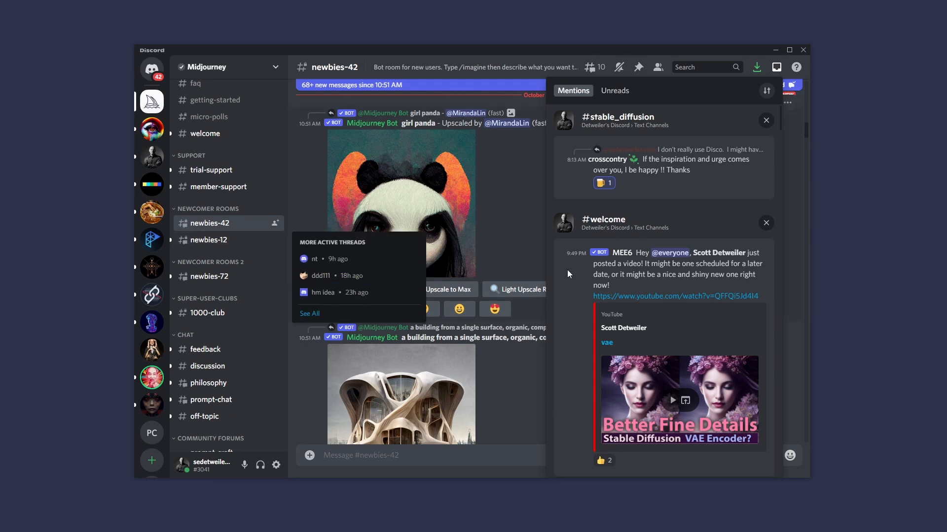
left_click(776, 68)
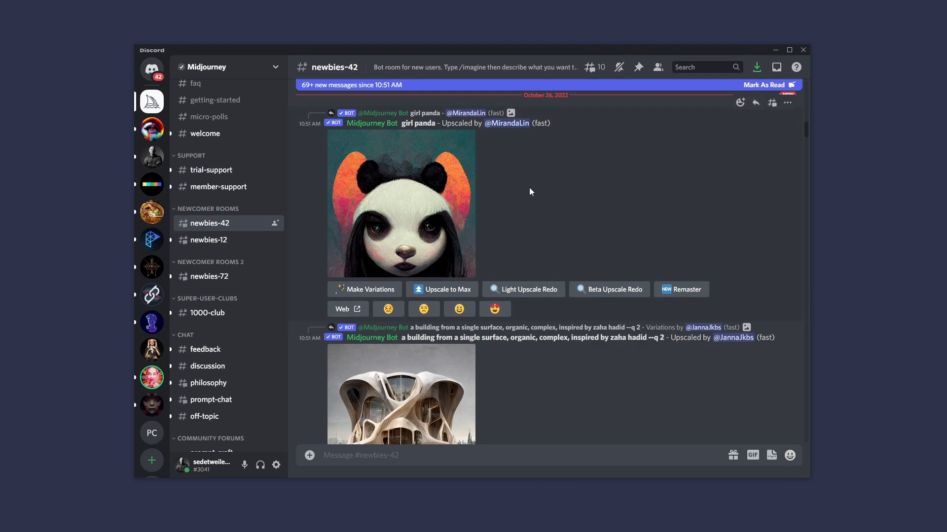
Open a direct message with Midjourney Bot and run the /settings command there.
right_click(368, 123)
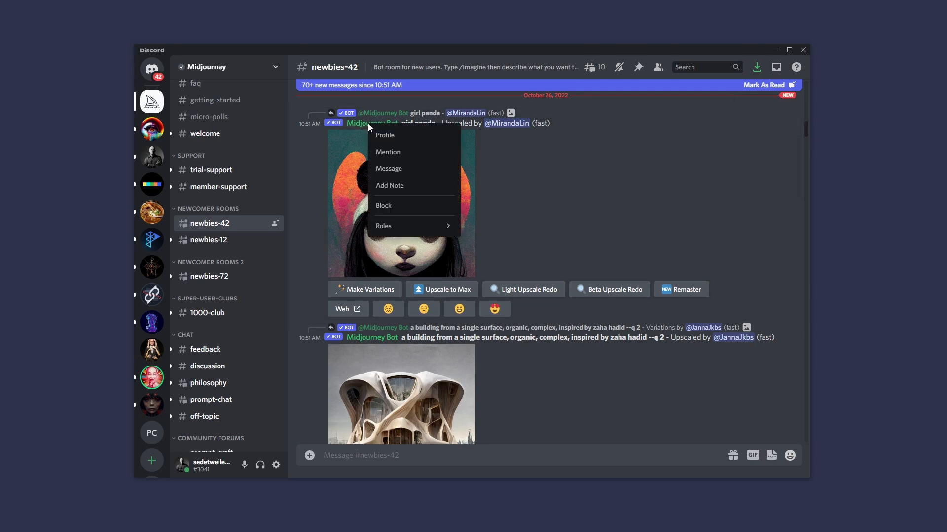
left_click(397, 170)
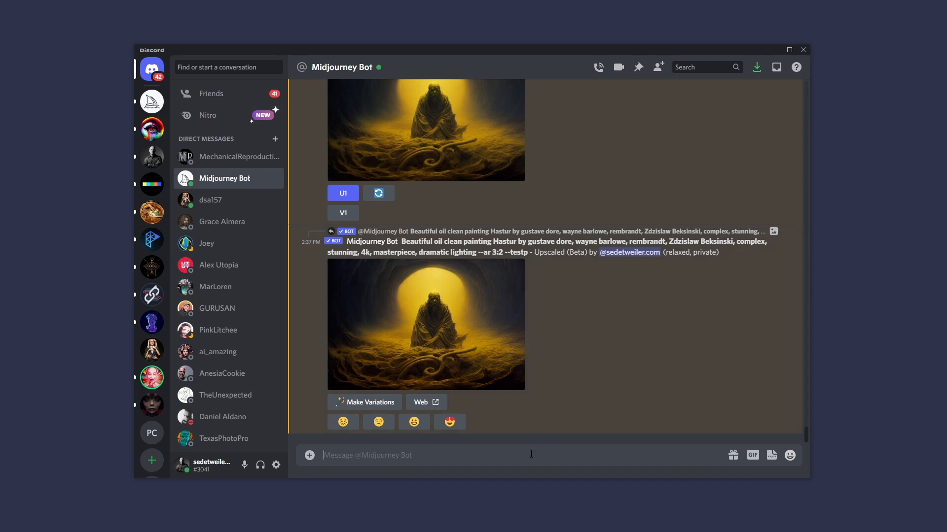
type("/")
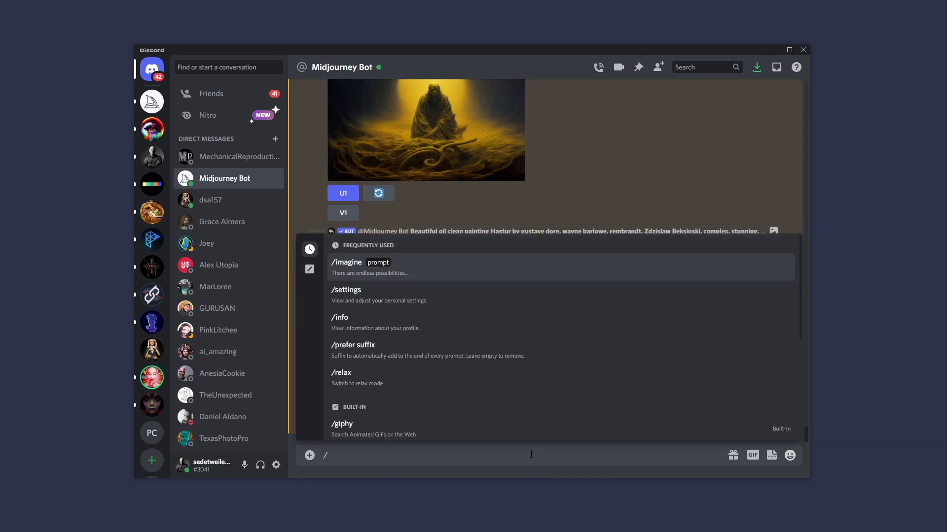
type("se")
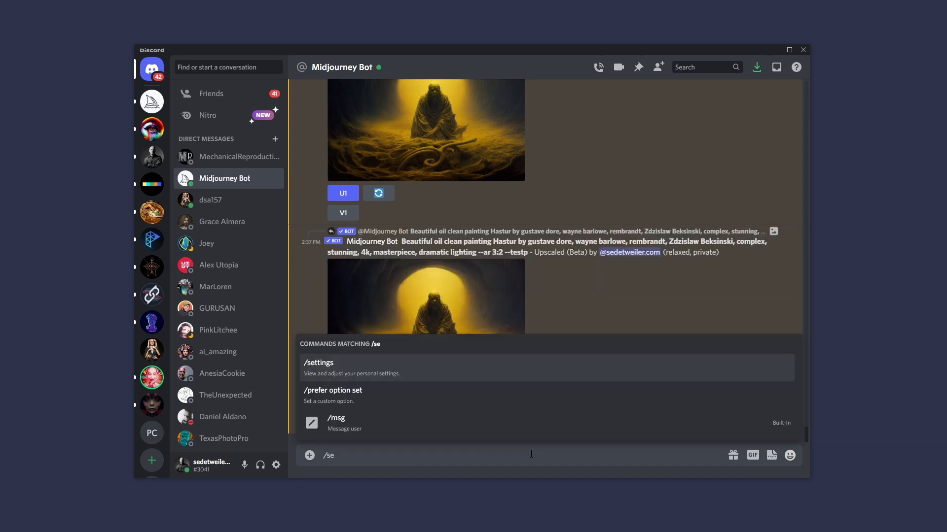
key("Return")
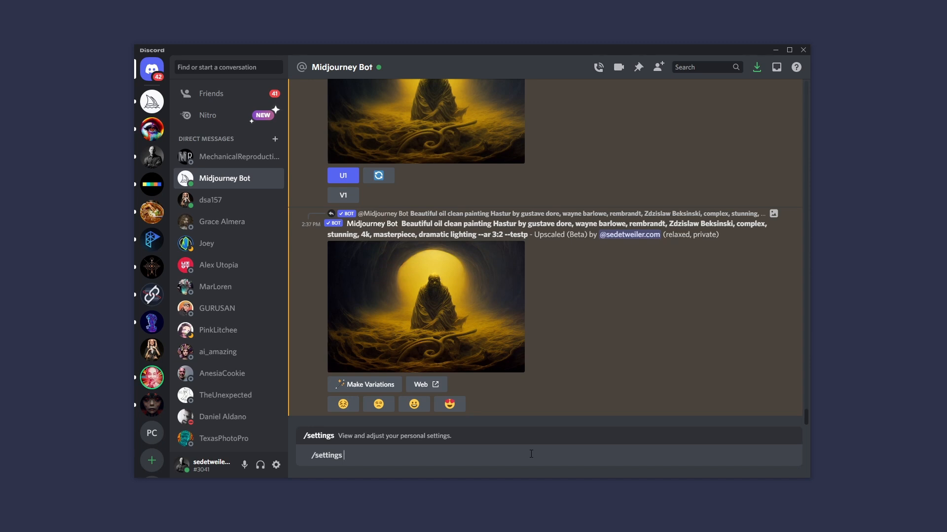
key("Return")
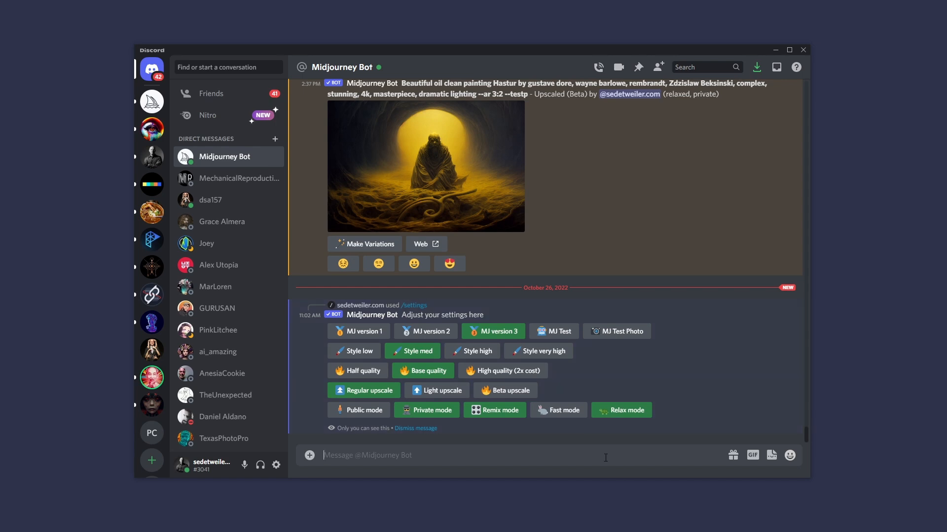
Run the /info command to view the account's profile information.
type("/info")
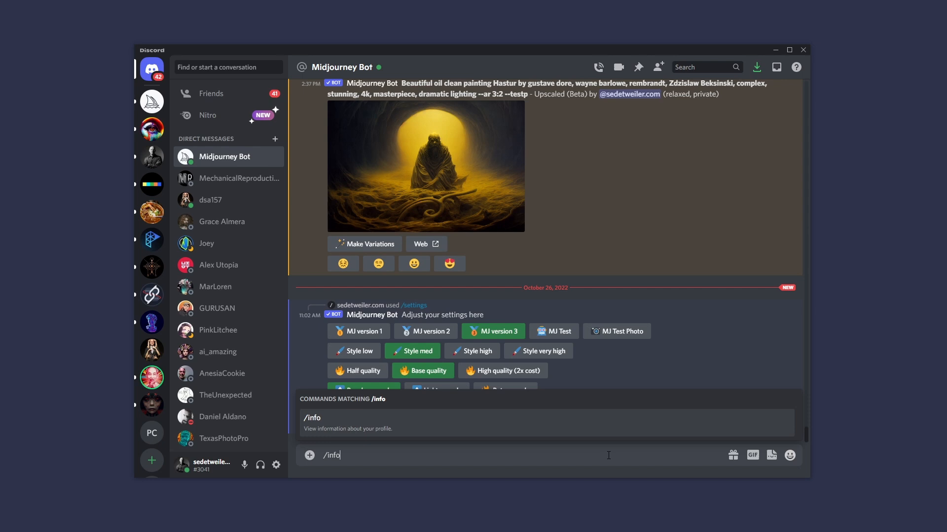
key("Return")
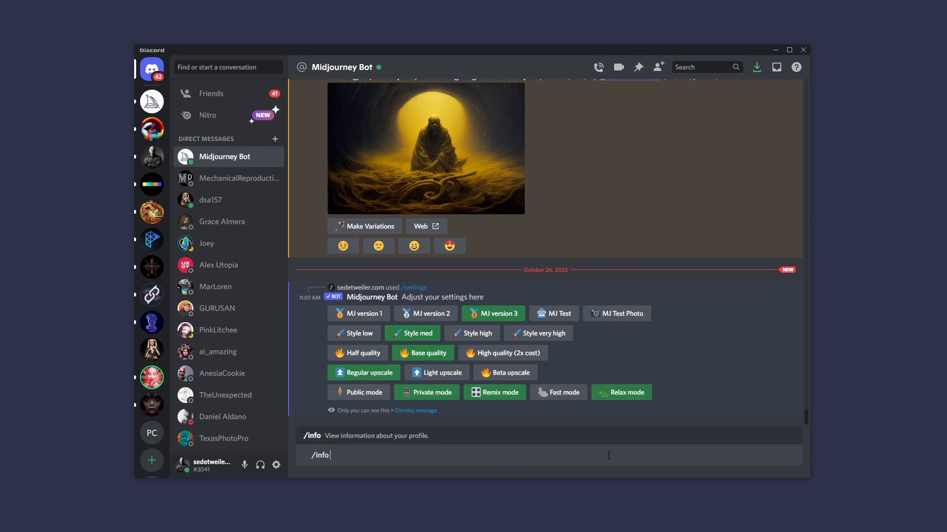
key("Return")
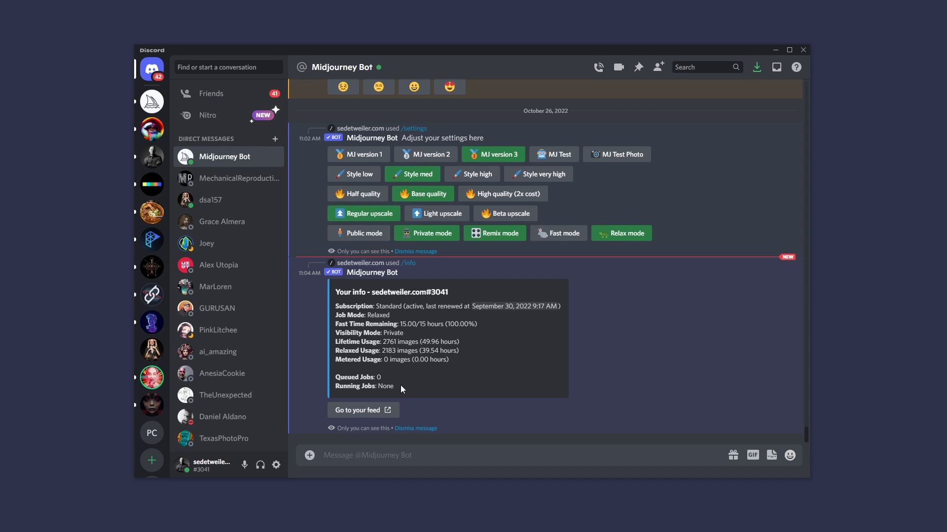
Run the /imagine command with the prompt "a rabbit in a hat".
type("/i")
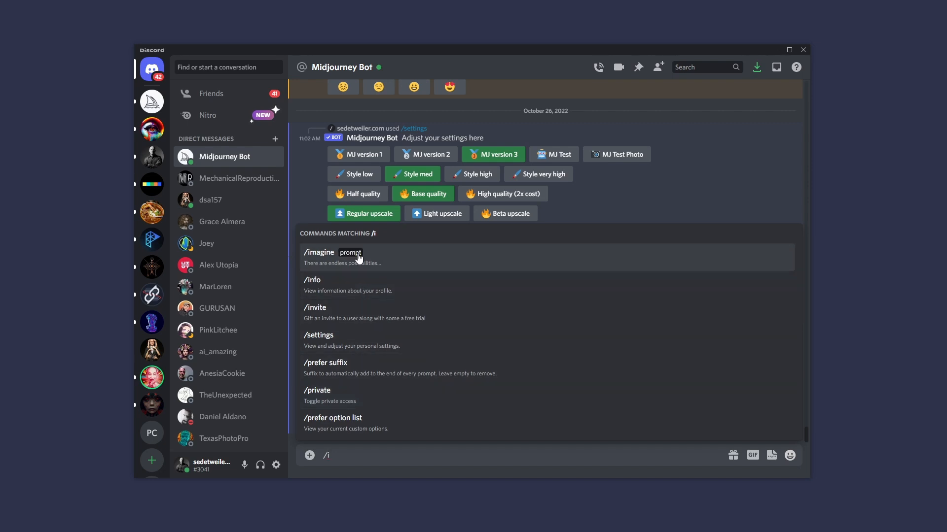
left_click(375, 261)
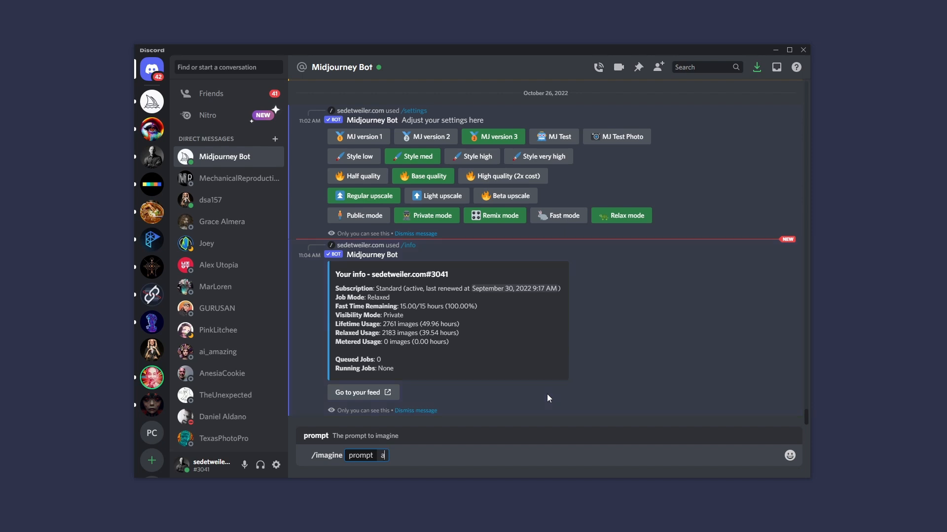
type("a rabbit in a hat")
key("Return")
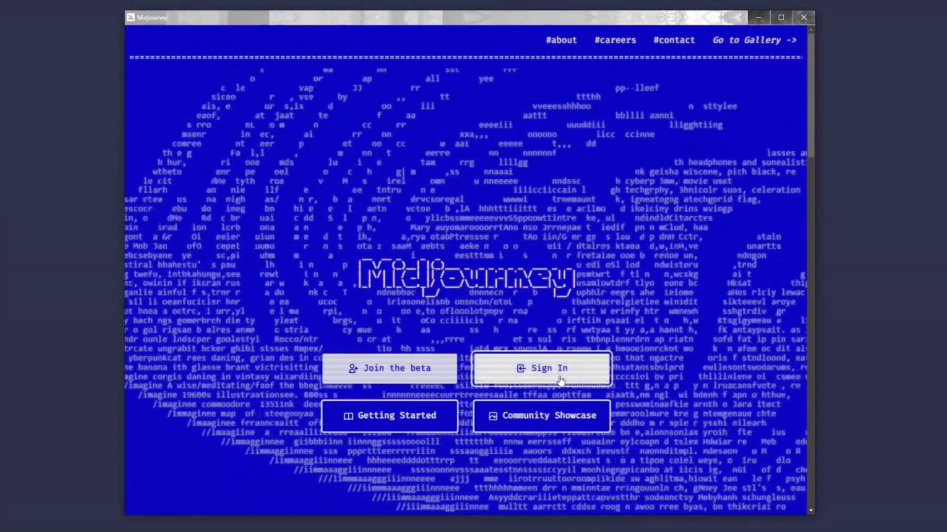
Sign in on the Midjourney website and view the available options for the newest profile image, then dismiss them.
left_click(549, 377)
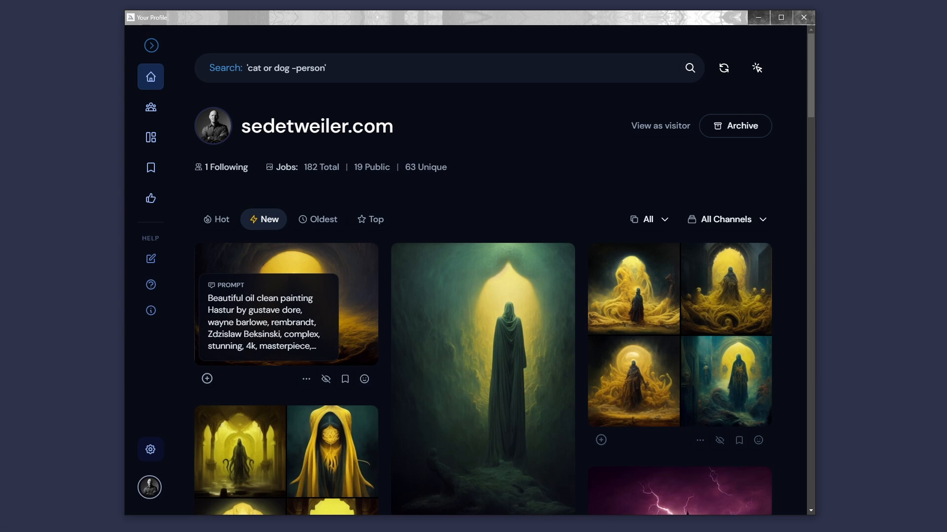
left_click(306, 380)
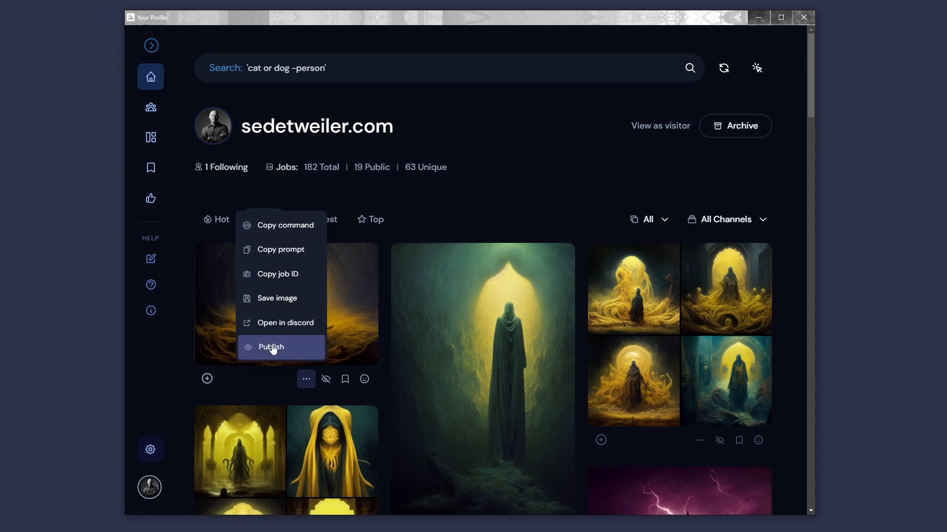
left_click(162, 377)
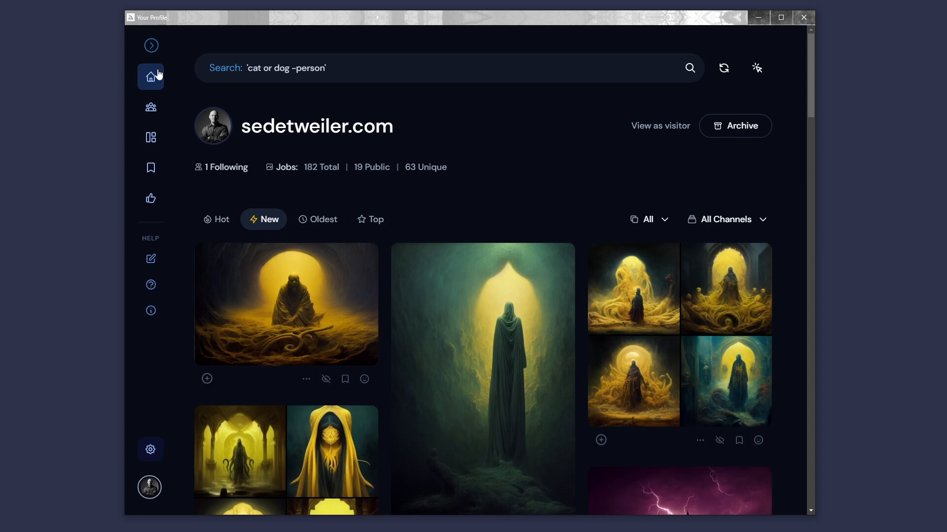
Open the Community Feed and view the prompt and available options of the avalanche image.
left_click(148, 105)
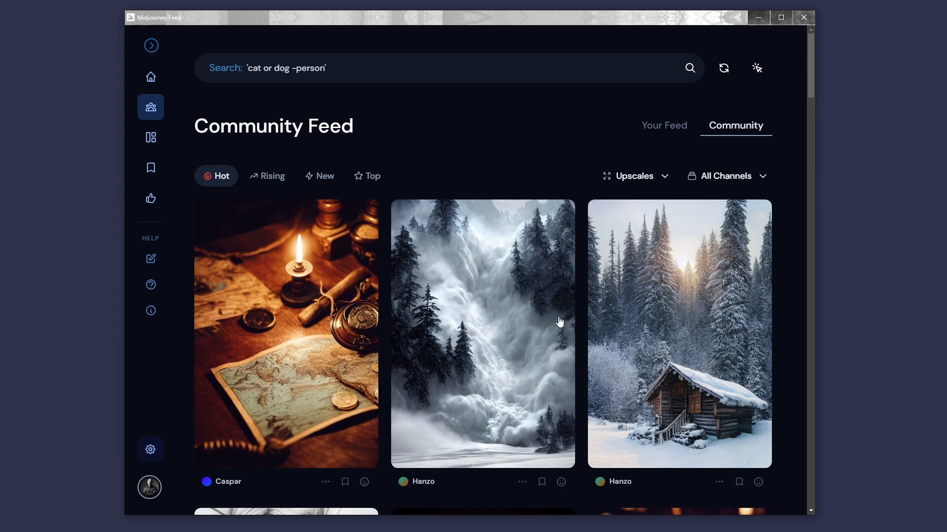
mouse_move(516, 362)
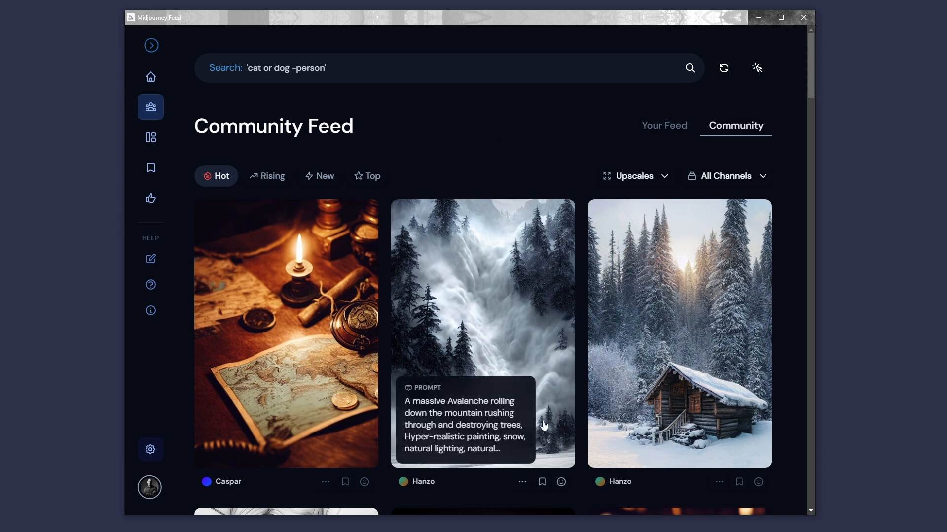
left_click(522, 481)
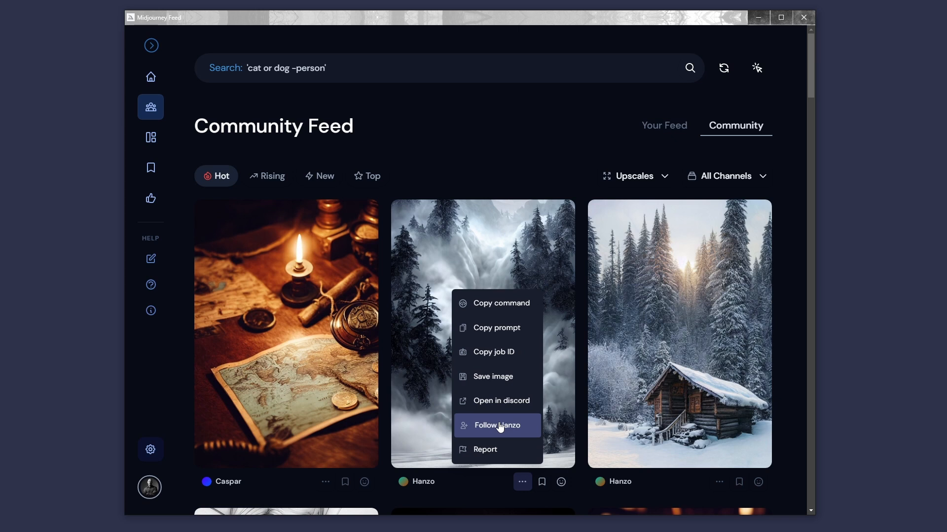
Rate the snowy log cabin image in the Community Feed with the Love reaction.
scroll(653, 334, "down", 3)
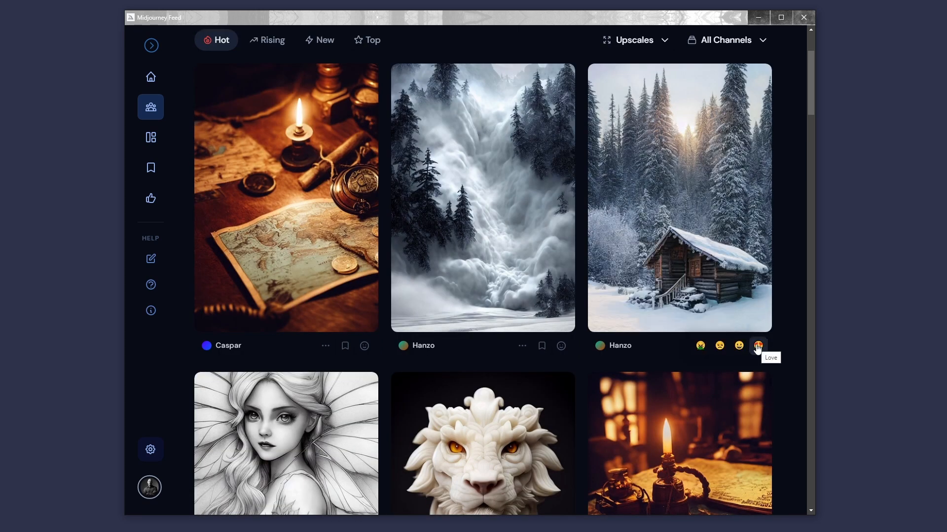
left_click(757, 347)
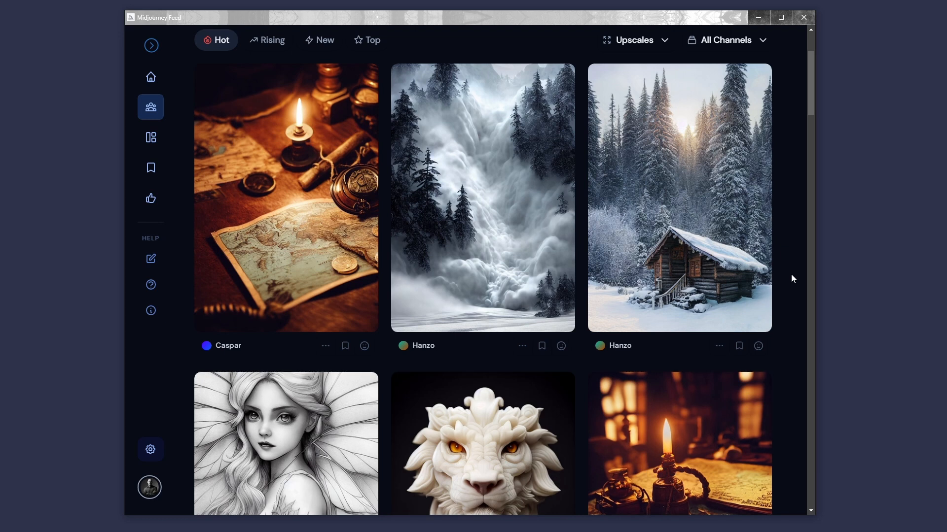
Leave the Community Feed for Discord and create variations of the third image in the "a rabbit in a hat" grid.
scroll(791, 274, "up", 2)
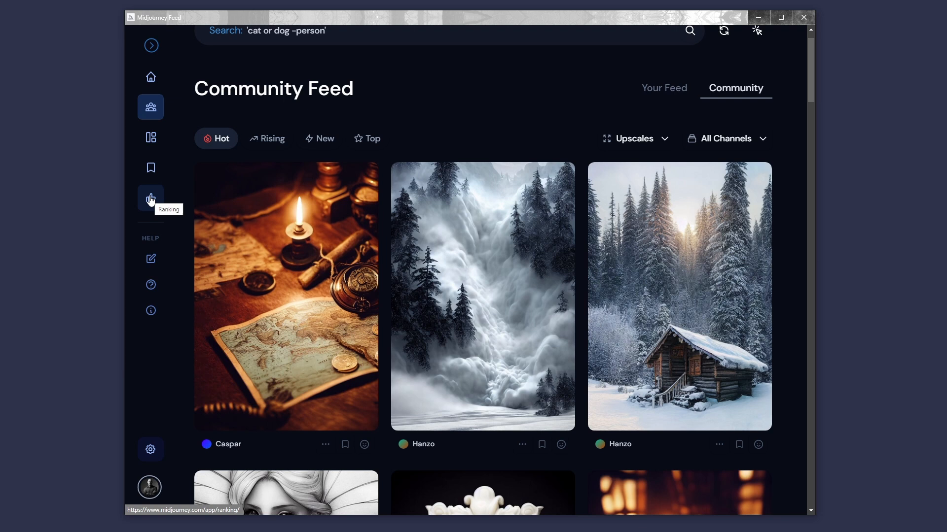
left_click(759, 18)
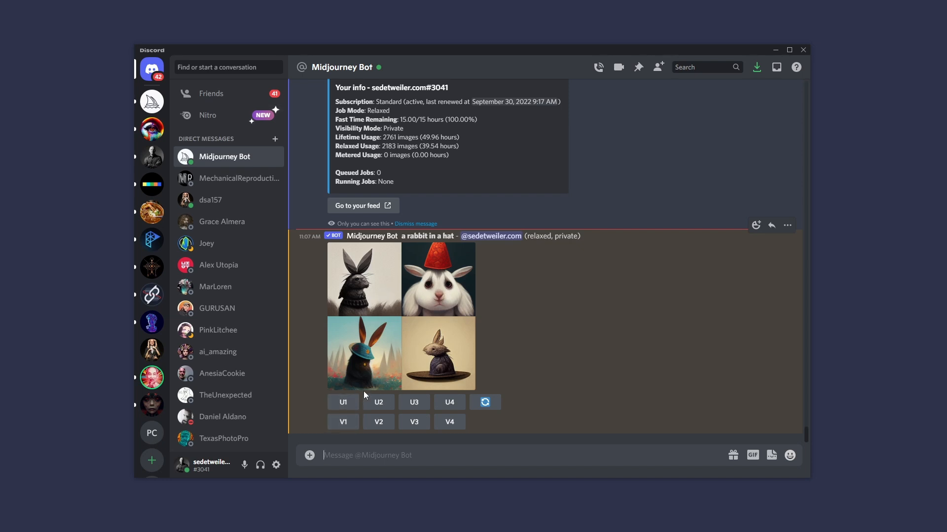
left_click(414, 423)
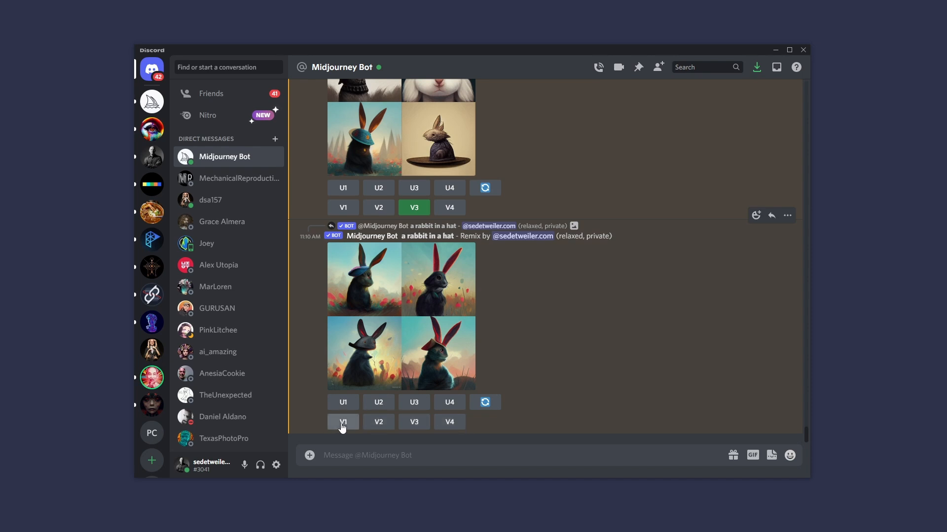
Reroll the original rabbit grid and create variations of the second image in the remixed grid.
scroll(508, 311, "up", 3)
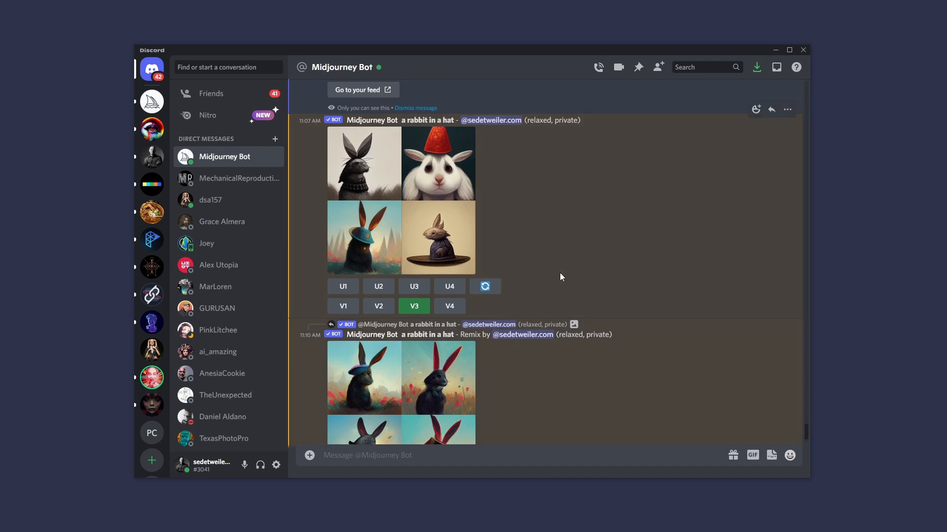
left_click(485, 287)
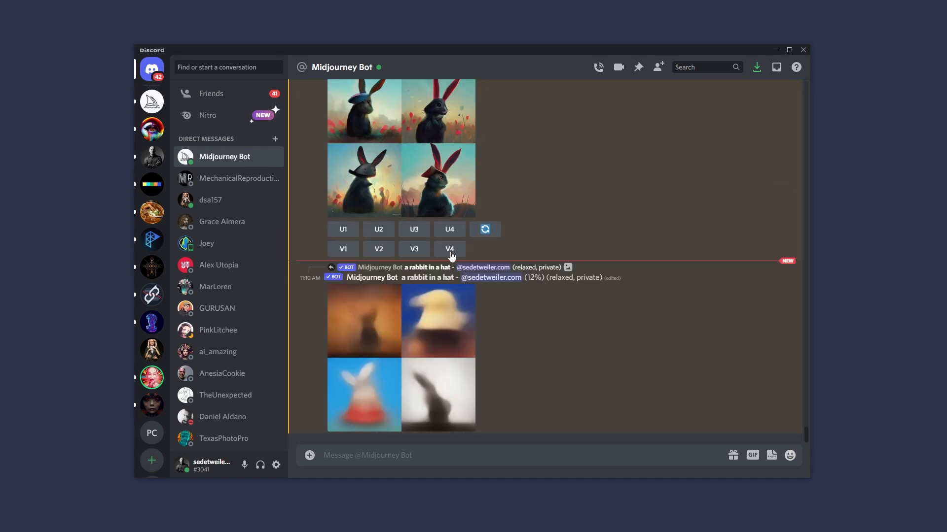
scroll(531, 188, "up", 1)
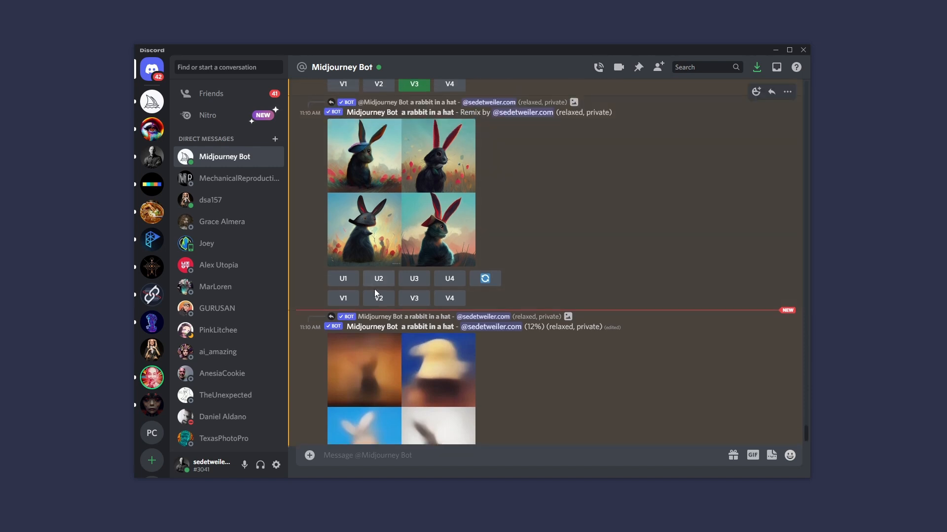
left_click(379, 298)
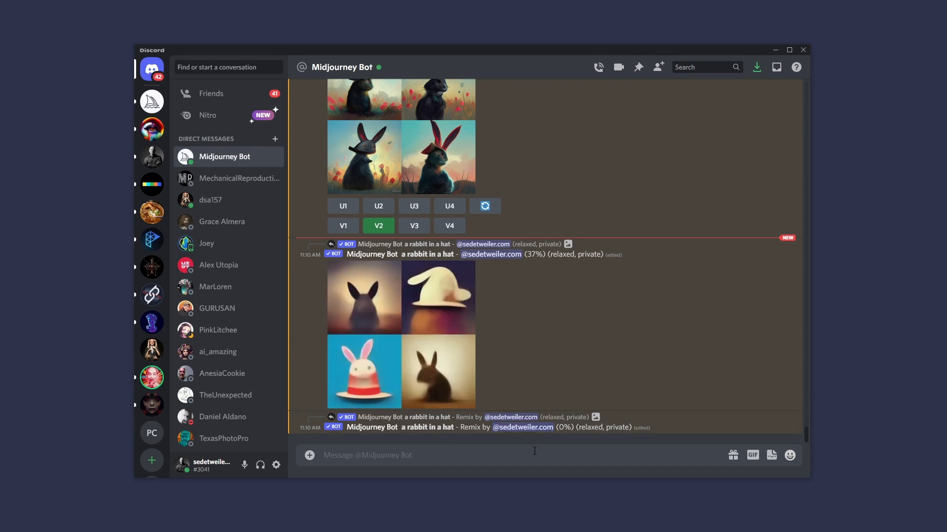
Run the /info command and jump to the first running job it lists.
type("/in")
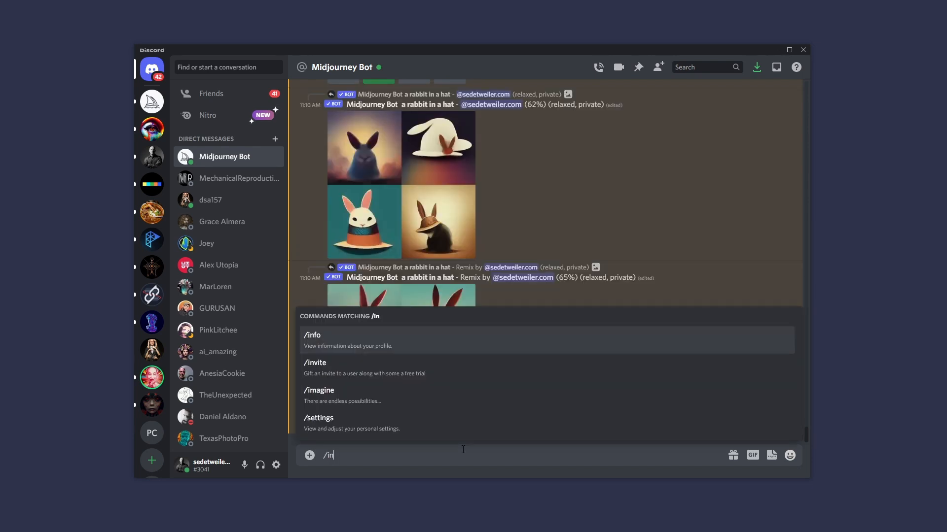
key("Return")
key("Return")
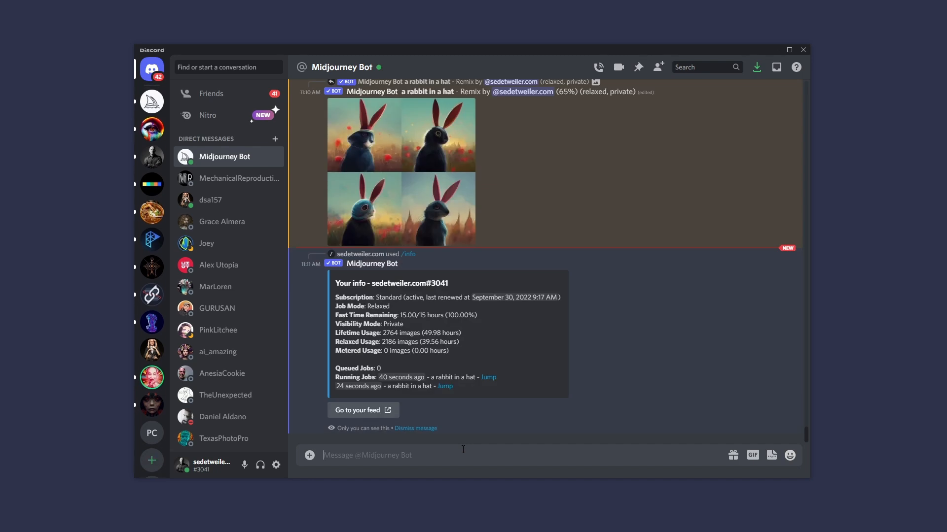
scroll(441, 306, "up", 3)
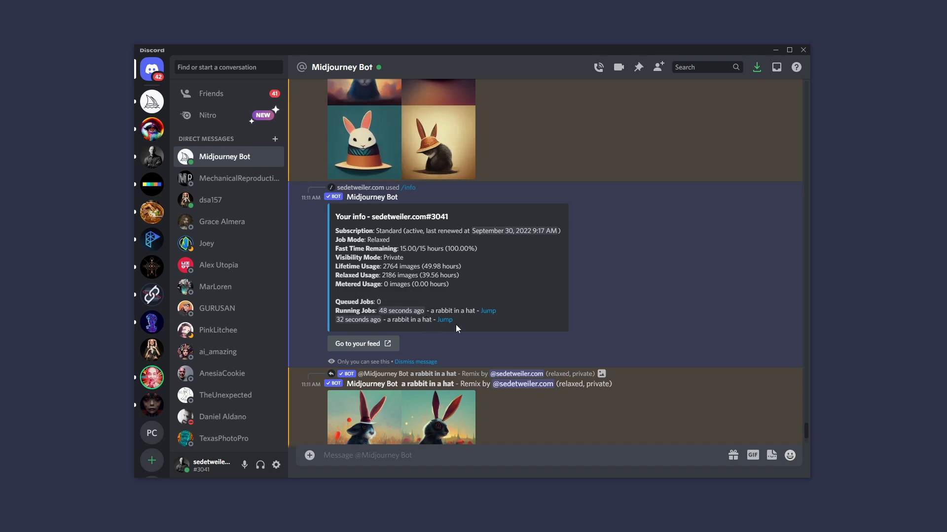
left_click(489, 312)
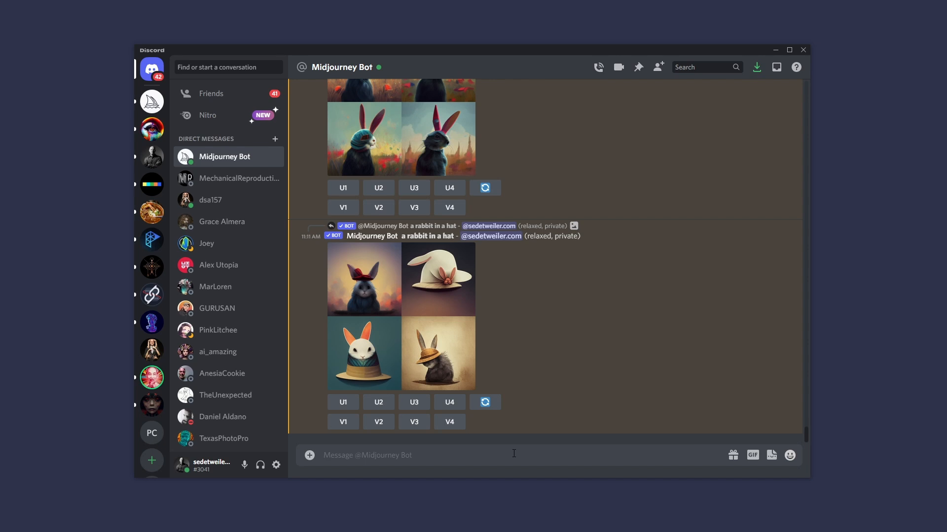
Run the /imagine command with the prompt "a rabbit in a hat by alphonse mucha and seb mckinnon".
type("/i")
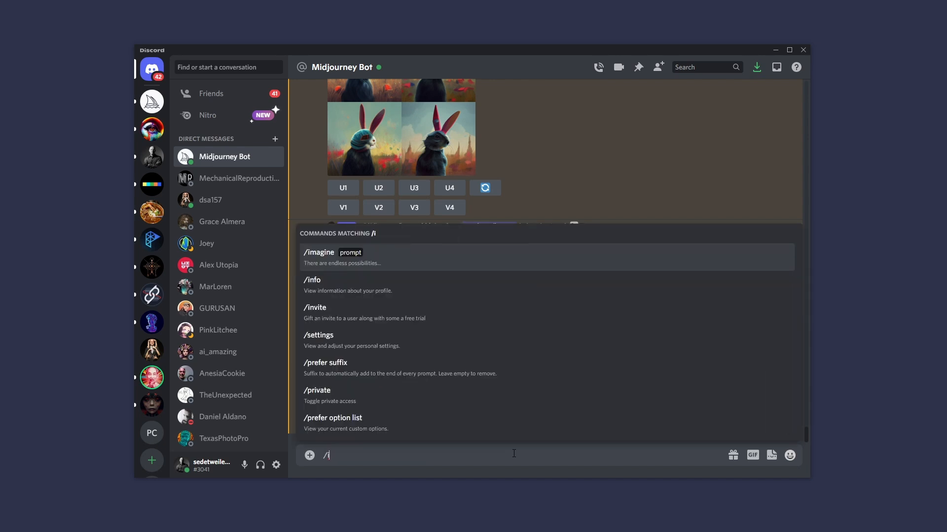
key("Return")
type("a rabbit in a ")
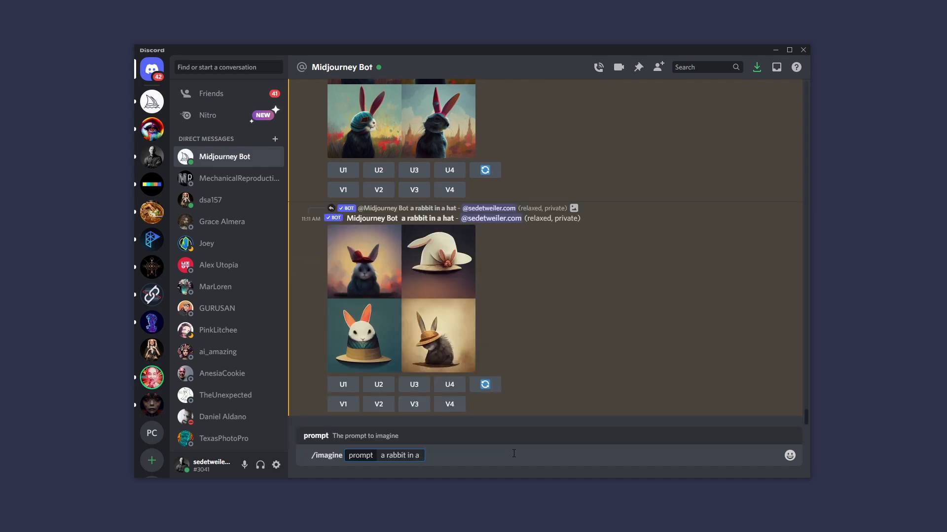
type("hat")
type("by alphonse mucha")
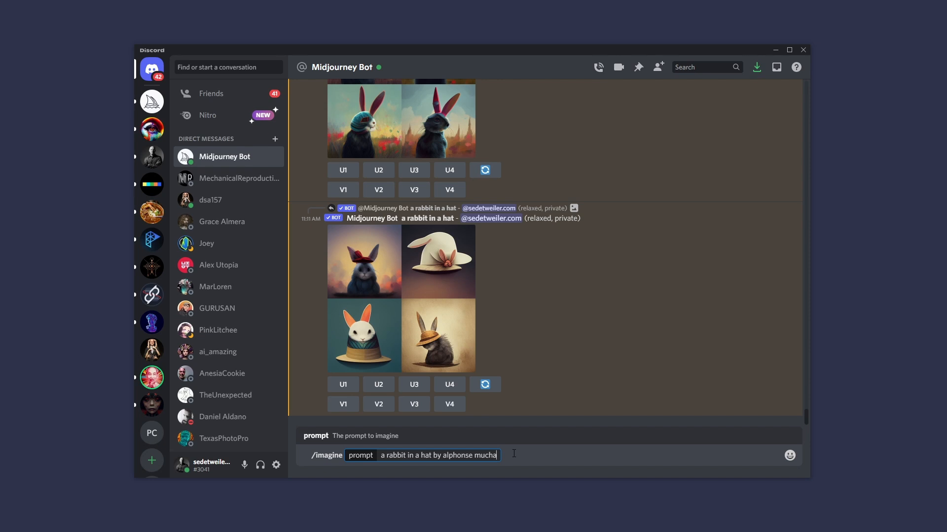
type("and seb mckinnon")
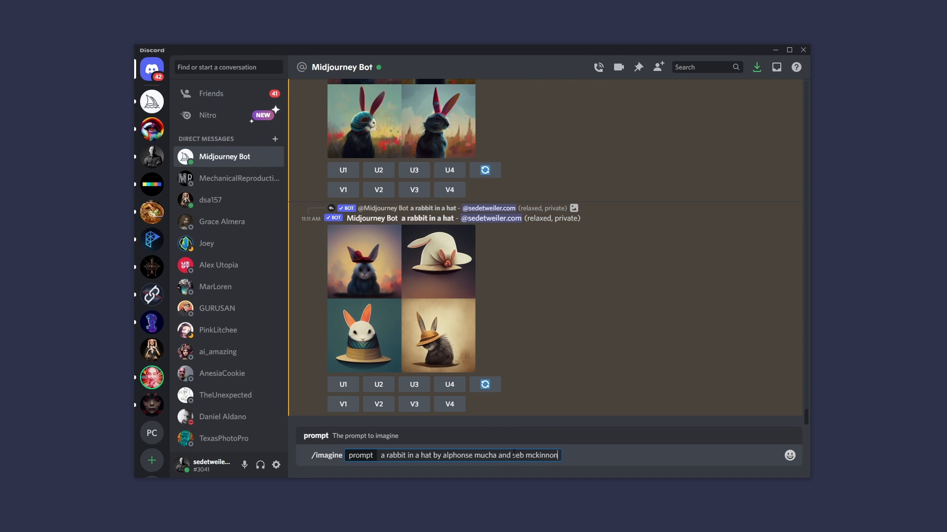
key("Return")
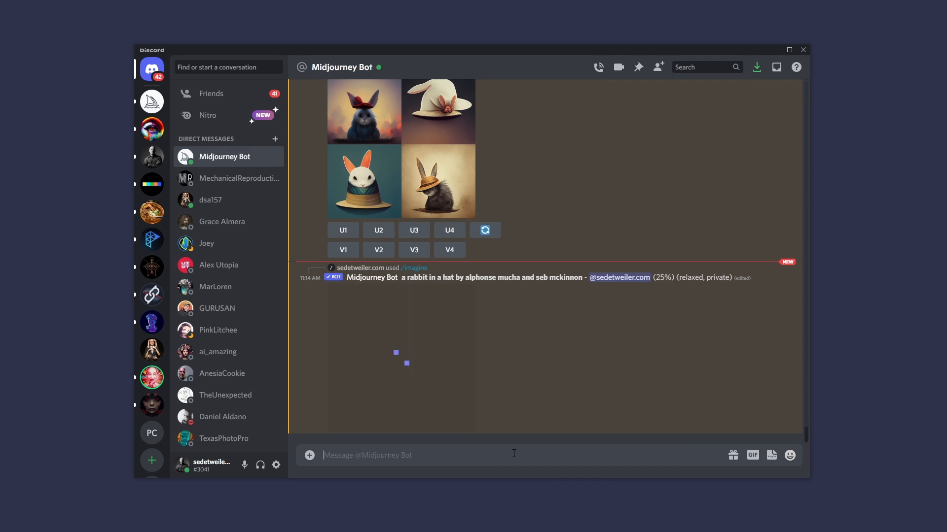
Highlight the subject and artist portions of the submitted prompt to examine how it is built, then clear the selection.
left_click_drag(404, 277, 462, 275)
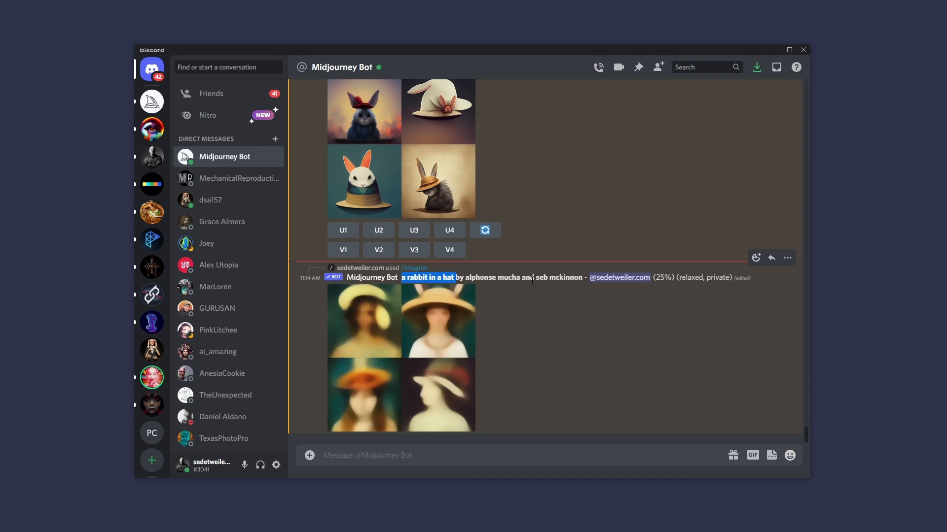
left_click_drag(583, 278, 461, 277)
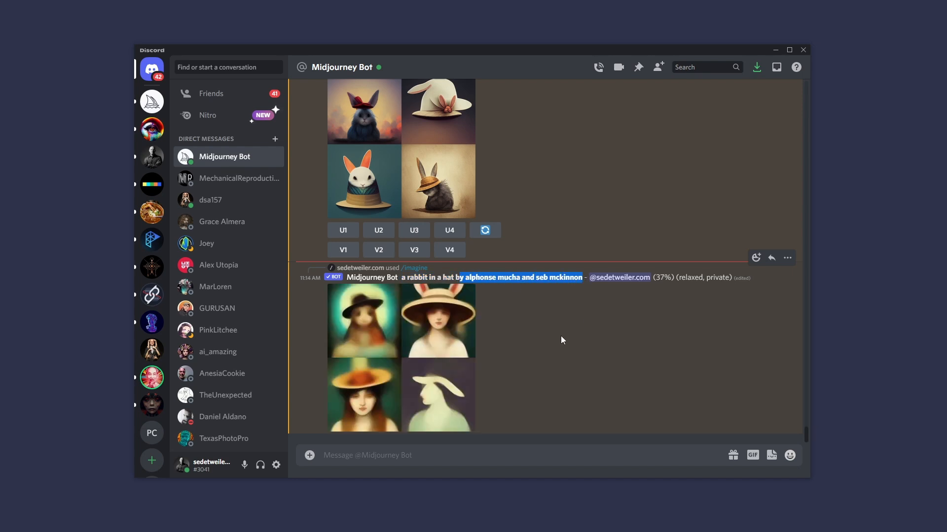
left_click(522, 307)
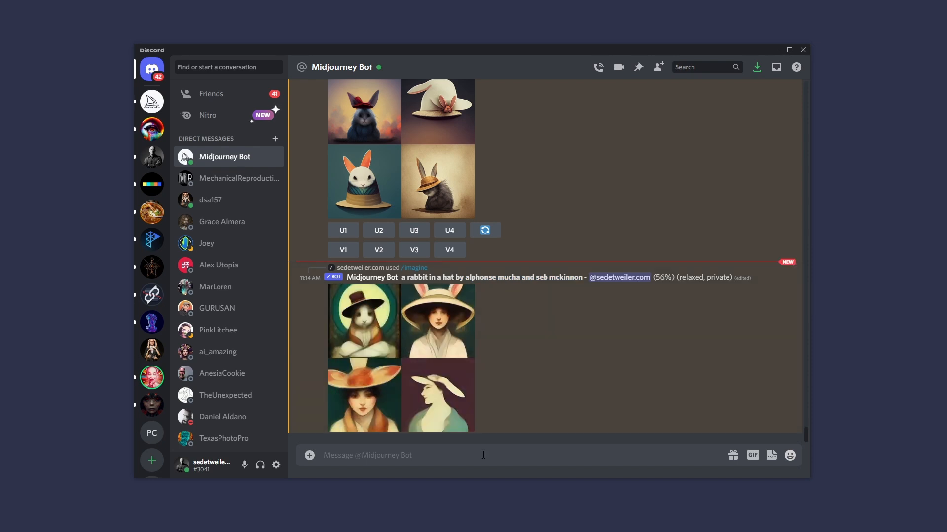
left_click_drag(536, 276, 583, 277)
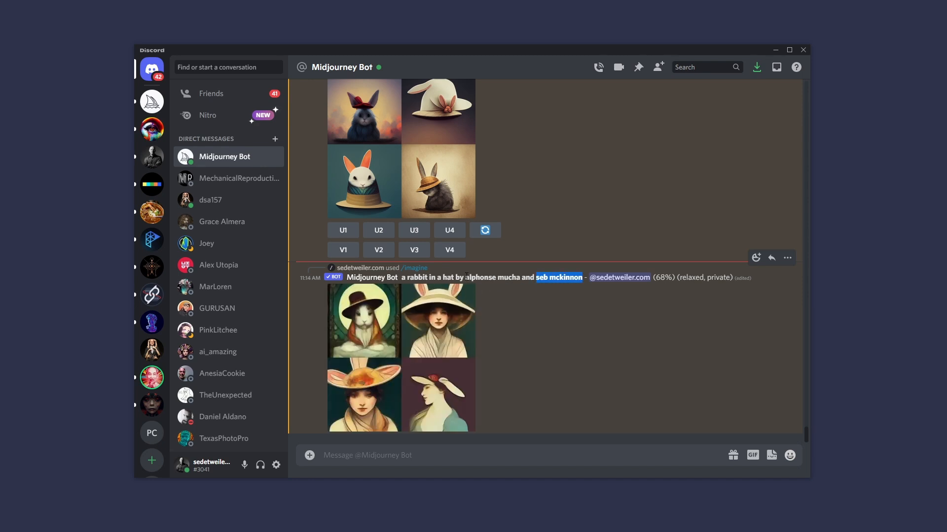
left_click(526, 312)
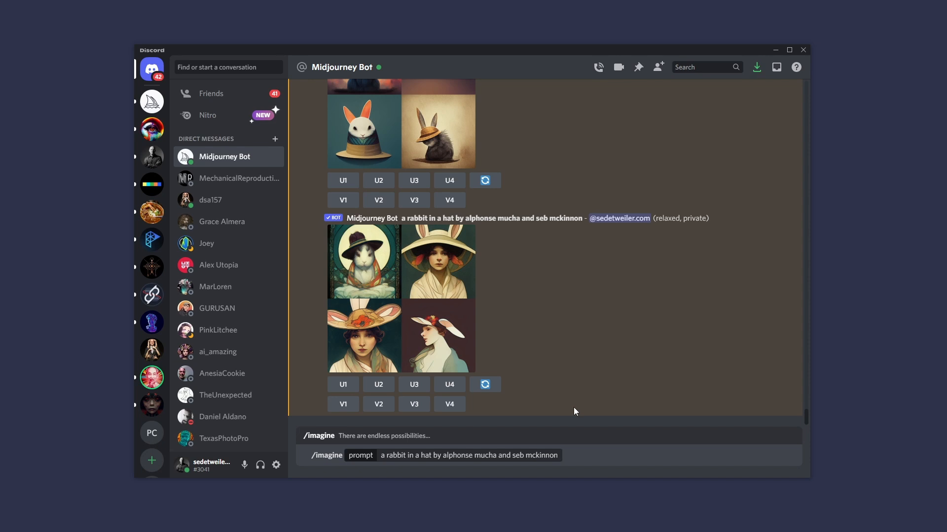
Run the Alphonse Mucha and Seb McKinnon rabbit prompt again with "--no people" appended.
key("Left")
type("--")
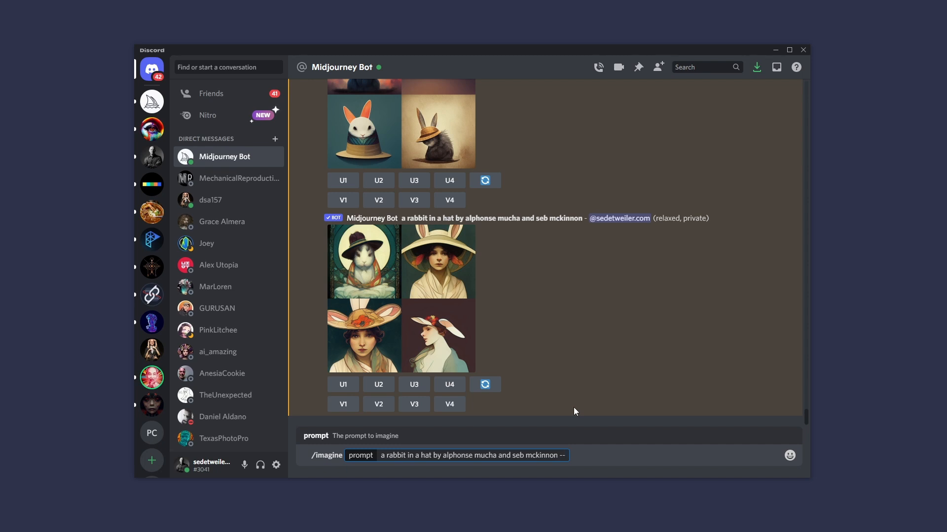
type("no people")
key("Return")
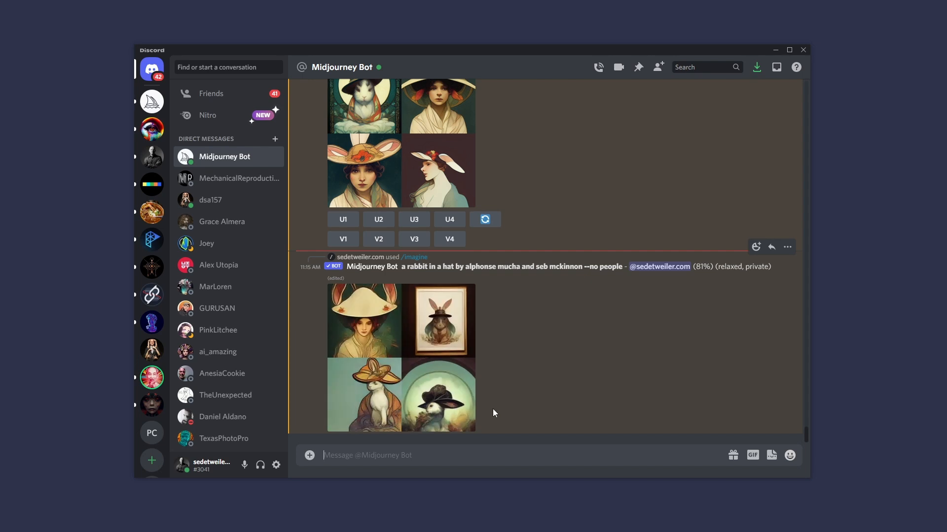
Remix the third image of the first Mucha and McKinnon grid, replacing "rabbit" with "woman" in its prompt.
scroll(492, 409, "up", 3)
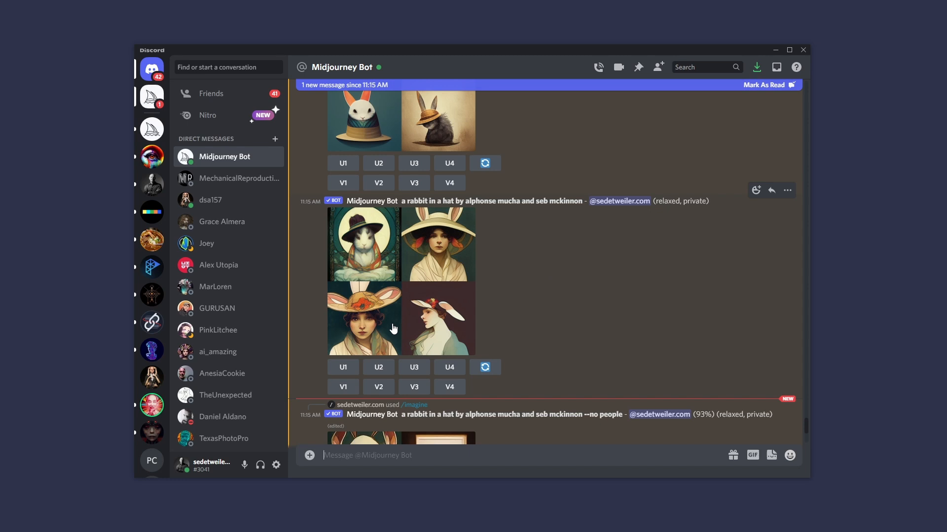
left_click(416, 388)
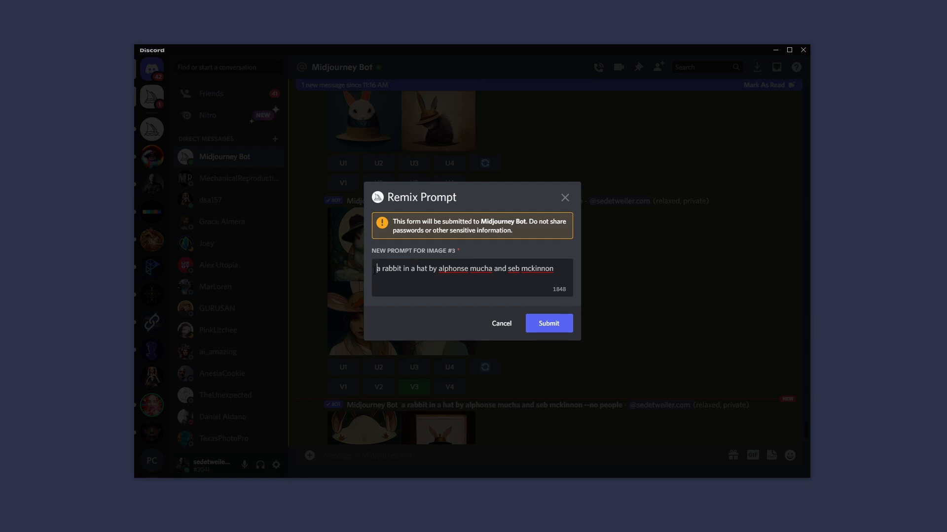
left_click_drag(402, 269, 380, 269)
type("woman")
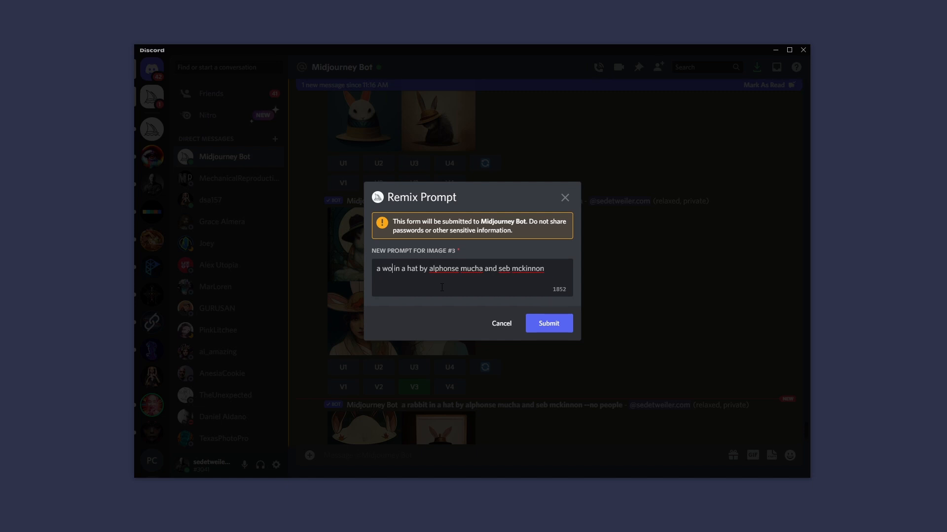
left_click(546, 323)
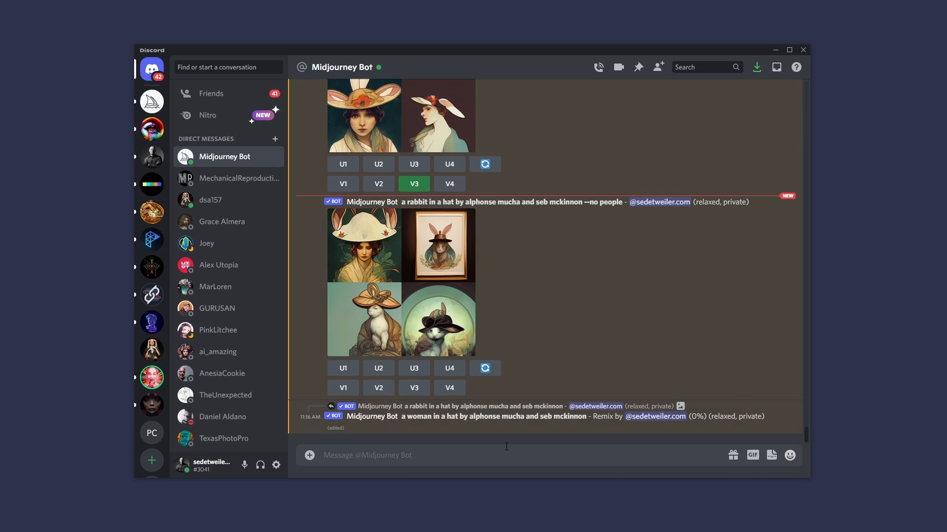
Run the /imagine command with the prompt "alone in my world with no one to love me".
type("/i")
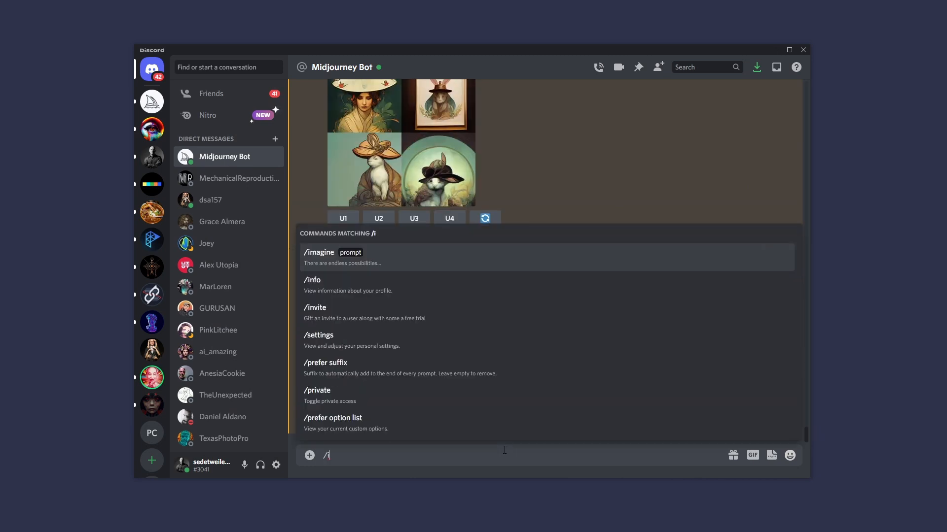
key("Return")
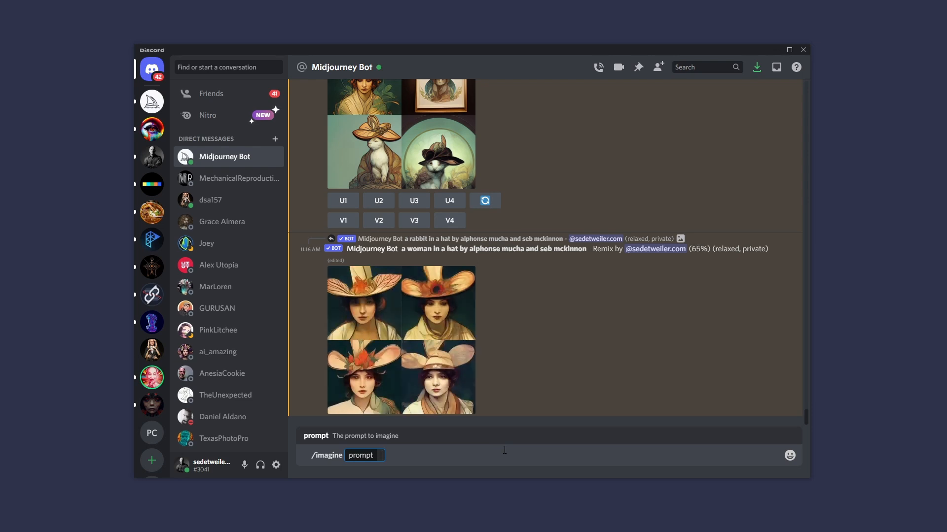
type("alone in my world with no one to love me")
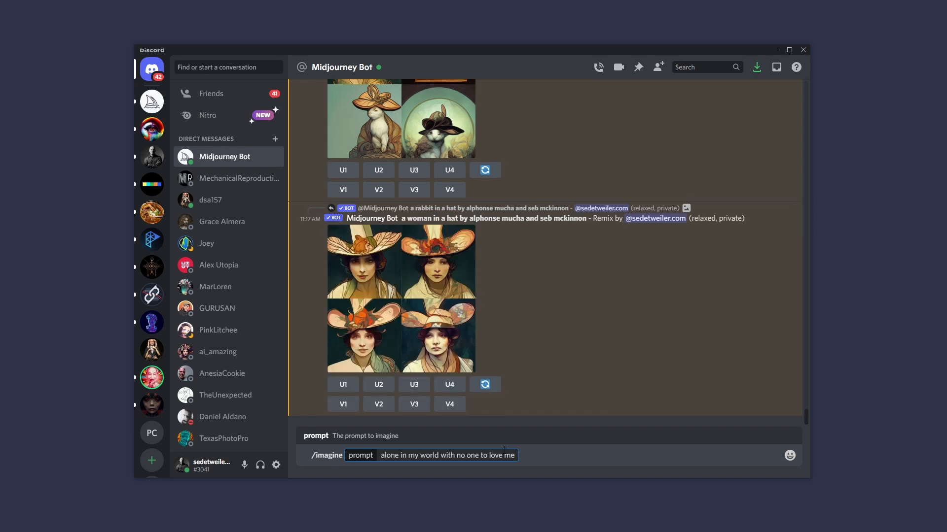
key("Return")
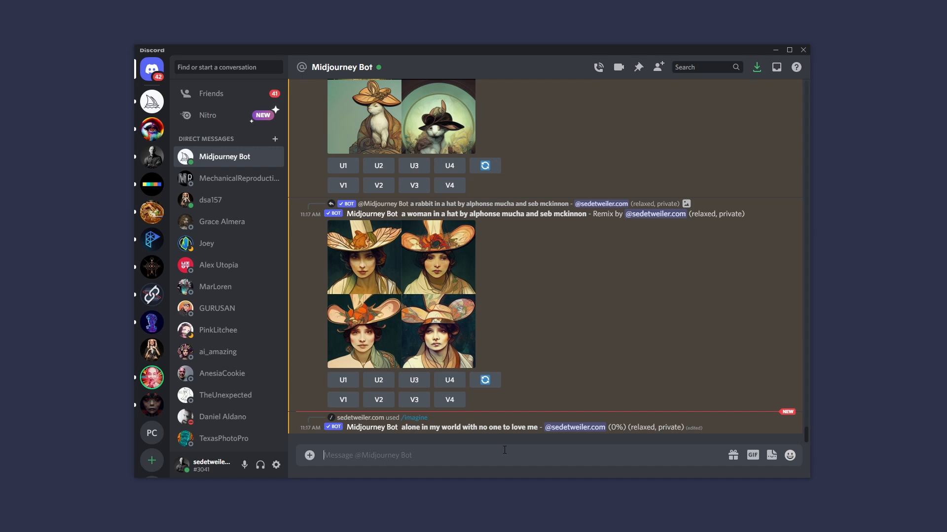
Prepare another /imagine command with the prompt "alone in my world with no one to love me highly detailed".
type("/imagine prompt alone in my world with no one to love me")
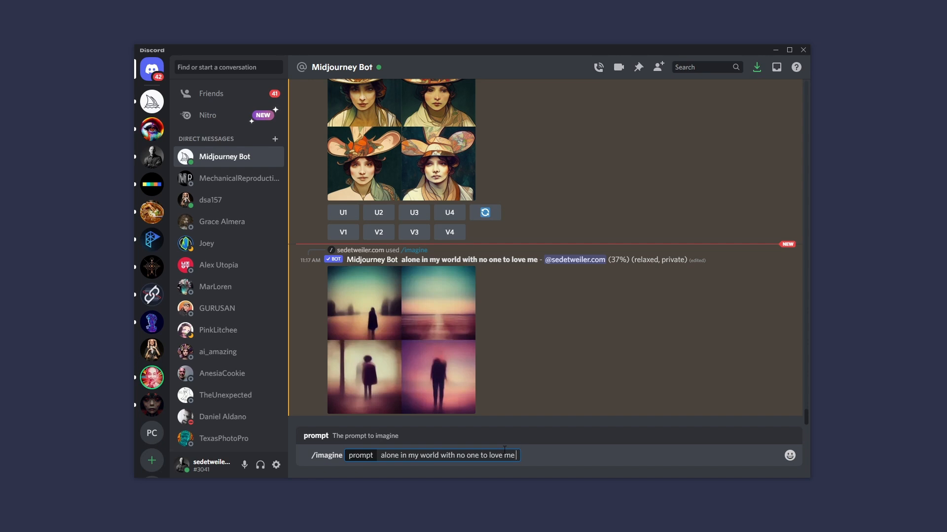
type("highly detailed")
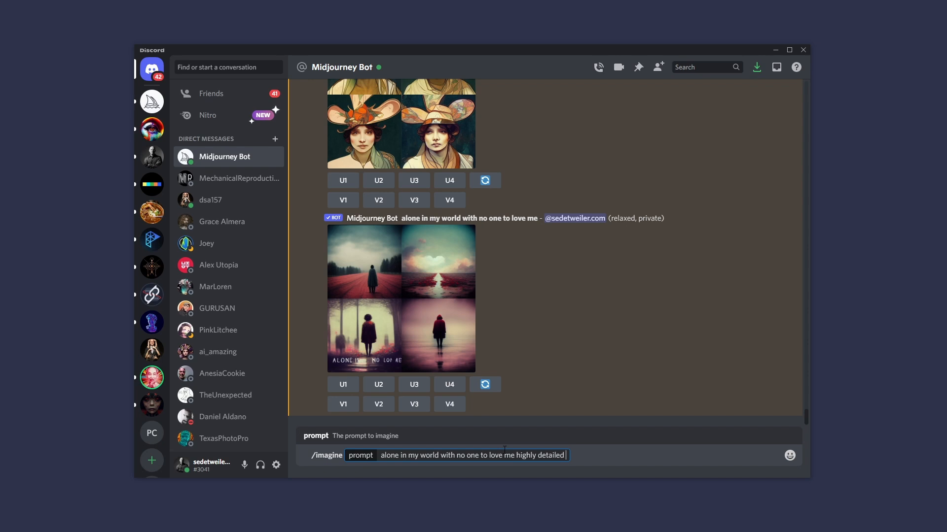
Try adding "extreme detail" to the end of the prompt and remove it.
type("extreme detail")
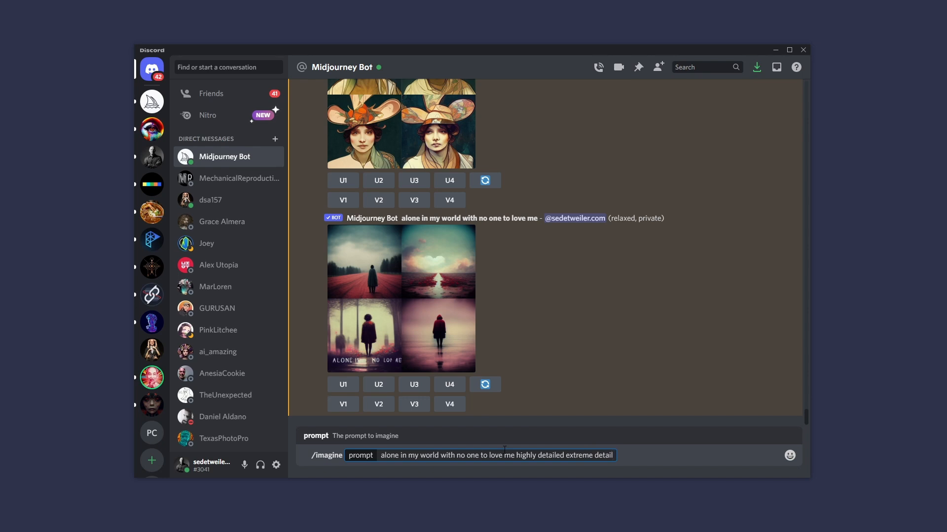
key("BackSpace")
key("BackSpace")
key("BackSpace")
key("BackSpace")
key("BackSpace")
key("BackSpace")
key("BackSpace")
key("BackSpace")
key("BackSpace")
key("BackSpace")
key("BackSpace")
key("BackSpace")
key("BackSpace")
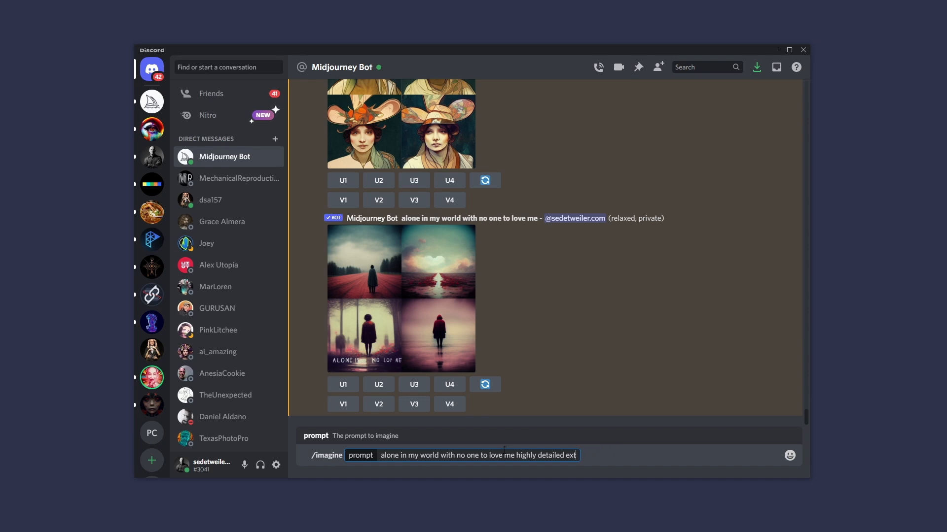
Add "4k" to the end of the prompt after "highly detailed".
type("4k 8")
type("k")
key("BackSpace")
key("BackSpace")
Try "oil on canvas" and "watercolor" as style endings for the prompt, removing each one.
type("oil on canvas")
key("BackSpace")
key("BackSpace")
key("BackSpace")
key("BackSpace")
key("BackSpace")
key("BackSpace")
key("BackSpace")
key("BackSpace")
key("BackSpace")
key("BackSpace")
key("BackSpace")
key("BackSpace")
key("BackSpace")
type("watercolo")
key("BackSpace")
key("BackSpace")
key("BackSpace")
key("BackSpace")
key("BackSpace")
key("BackSpace")
key("BackSpace")
key("BackSpace")
key("BackSpace")
Try "octane render" and "unreal engine" as rendering terms at the end of the prompt, removing each one.
type("octane render")
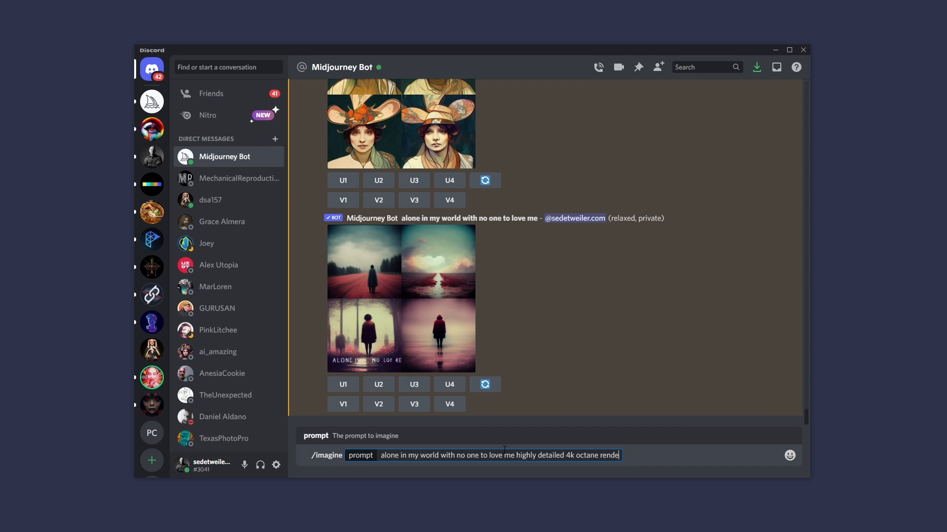
key("BackSpace")
key("BackSpace")
key("BackSpace")
key("BackSpace")
key("BackSpace")
key("BackSpace")
key("BackSpace")
key("BackSpace")
key("BackSpace")
key("BackSpace")
key("BackSpace")
key("BackSpace")
key("BackSpace")
key("BackSpace")
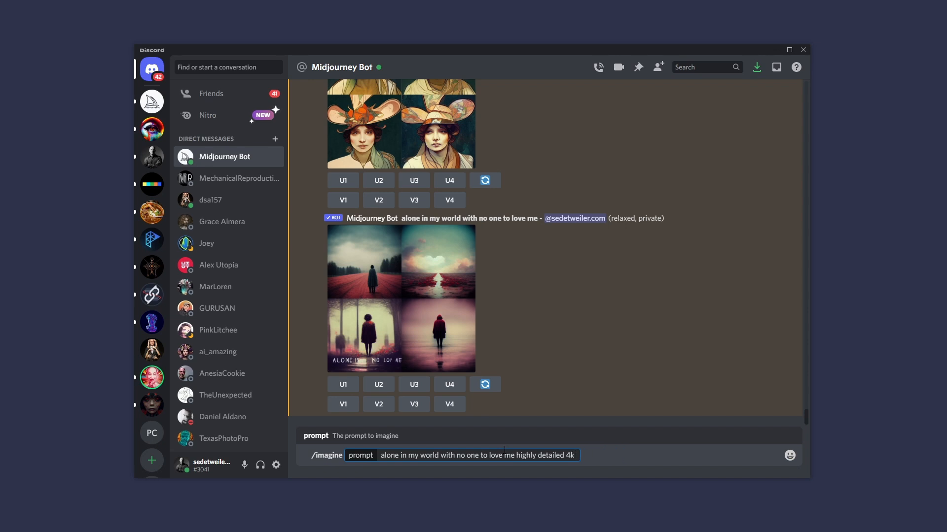
type("unreal engine")
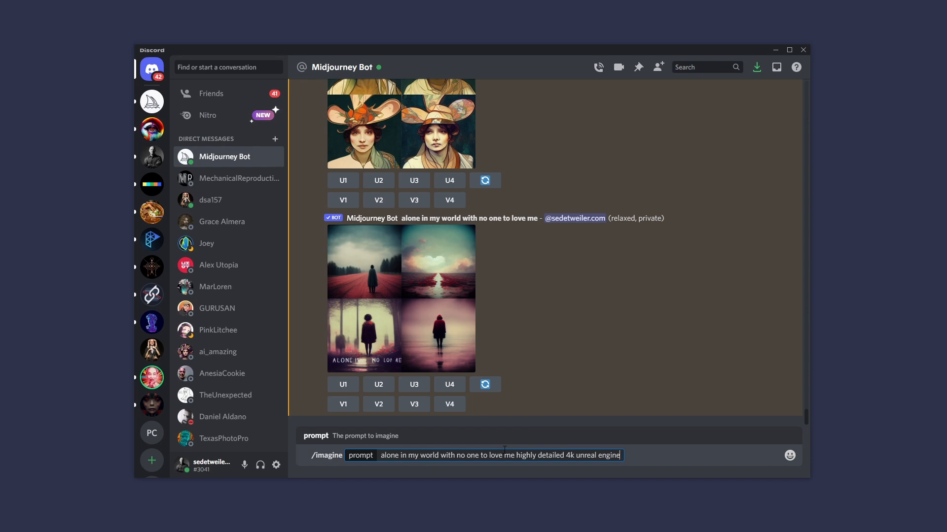
key("BackSpace")
key("BackSpace")
key("BackSpace")
key("BackSpace")
key("BackSpace")
key("BackSpace")
key("BackSpace")
key("BackSpace")
key("BackSpace")
key("BackSpace")
key("BackSpace")
key("BackSpace")
key("BackSpace")
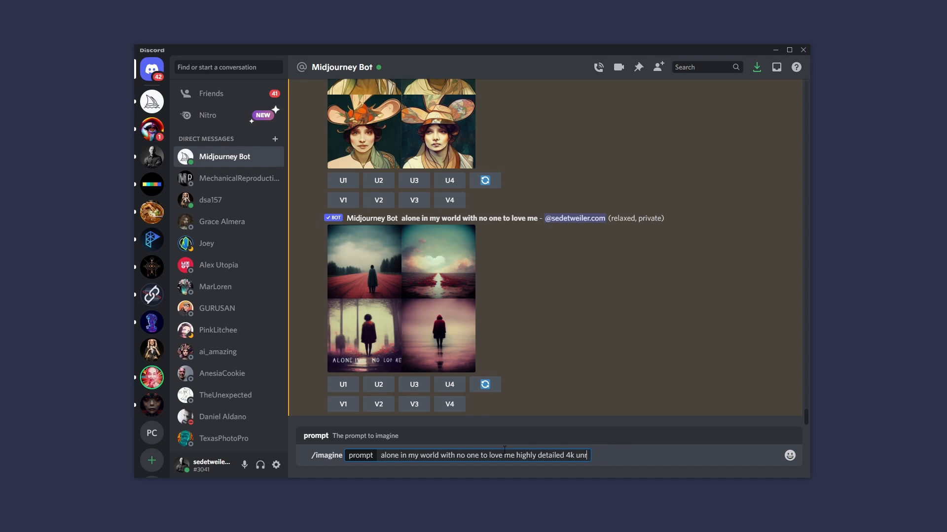
Complete the prompt with "cryengine" and run it as "alone in my world with no one to love me highly detailed 4k cryengine".
type("cryengine")
key("Return")
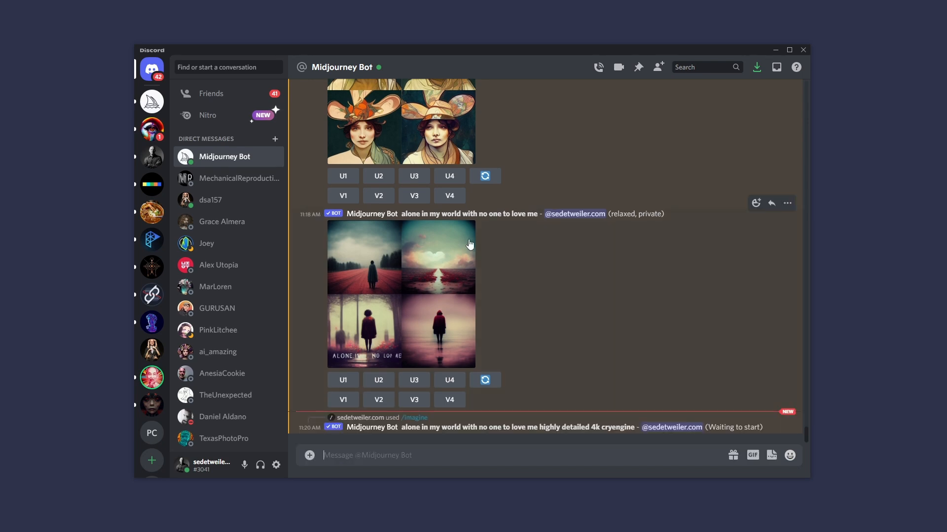
View the plain "alone in my world with no one to love me" grid enlarged and upscale its fourth image.
left_click(401, 292)
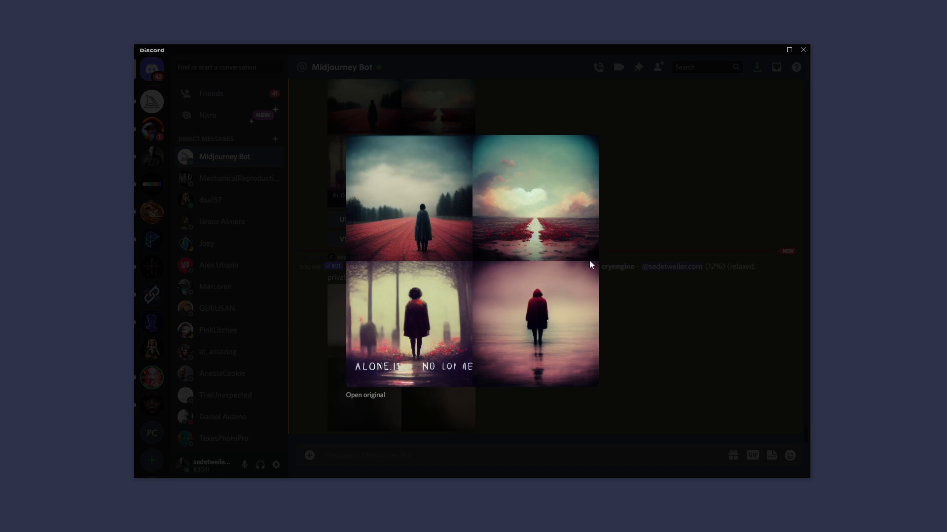
left_click(637, 288)
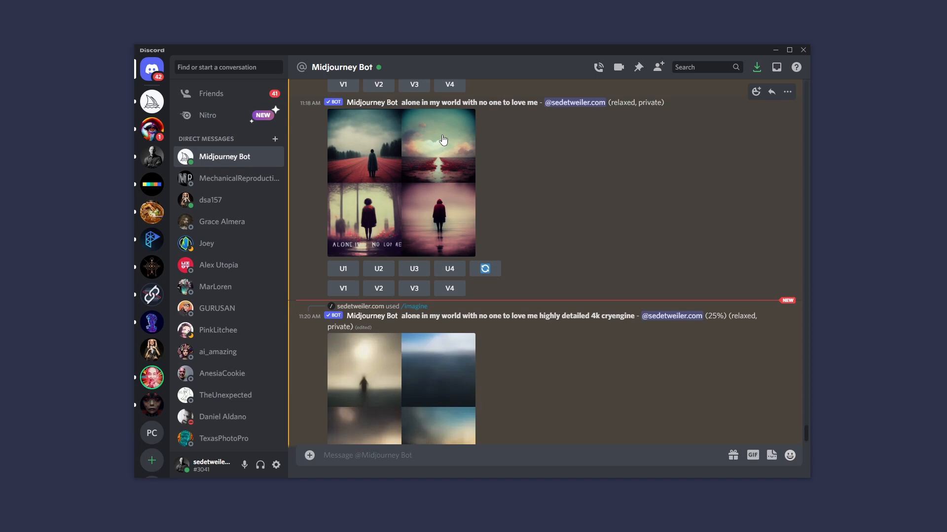
left_click(449, 270)
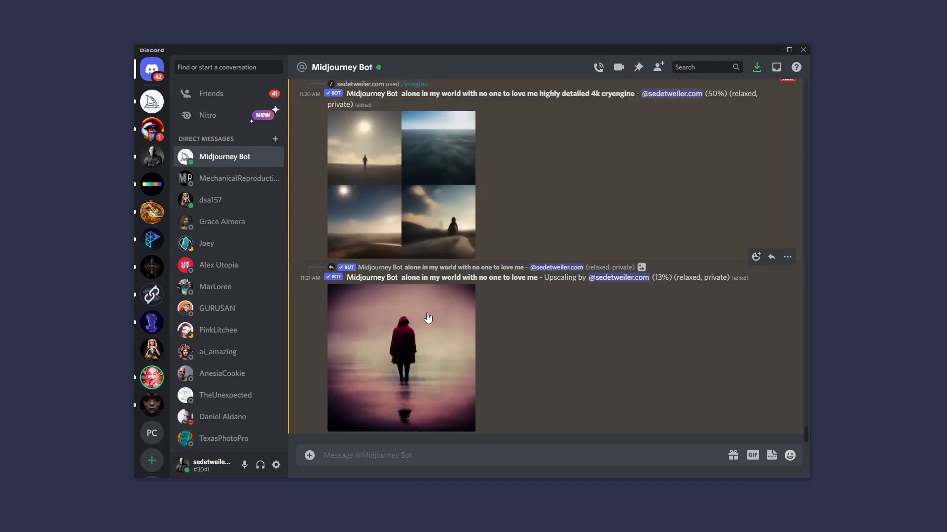
Examine the cryengine grid enlarged and remix its fourth image with "--ar 2:3" appended to the prompt.
scroll(498, 303, "up", 1)
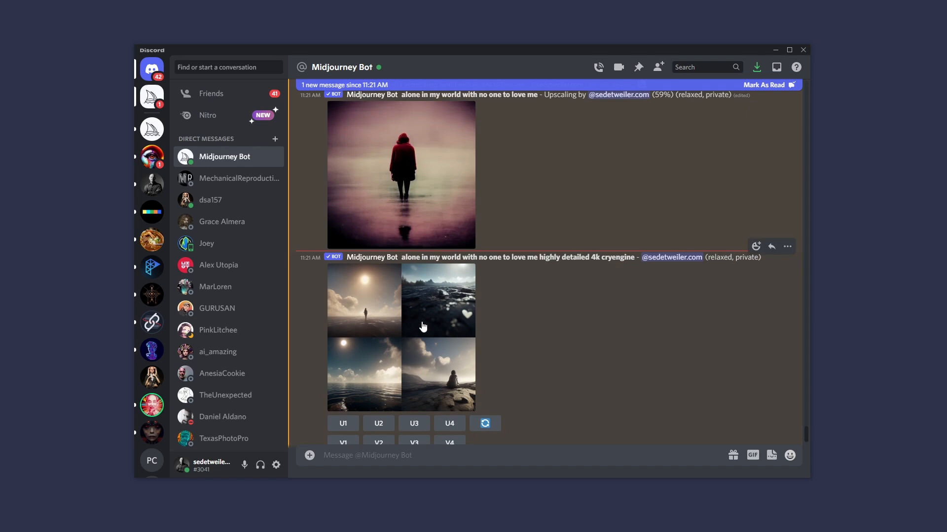
left_click(412, 318)
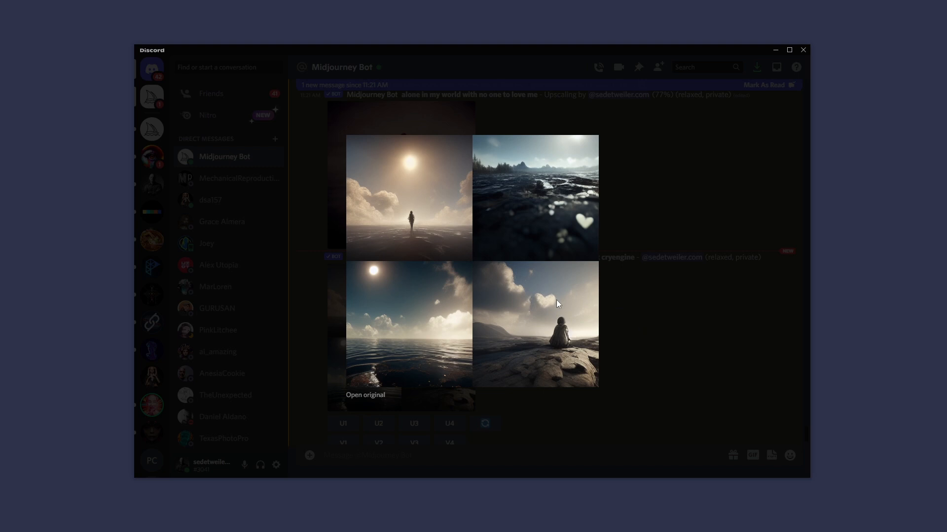
left_click(643, 309)
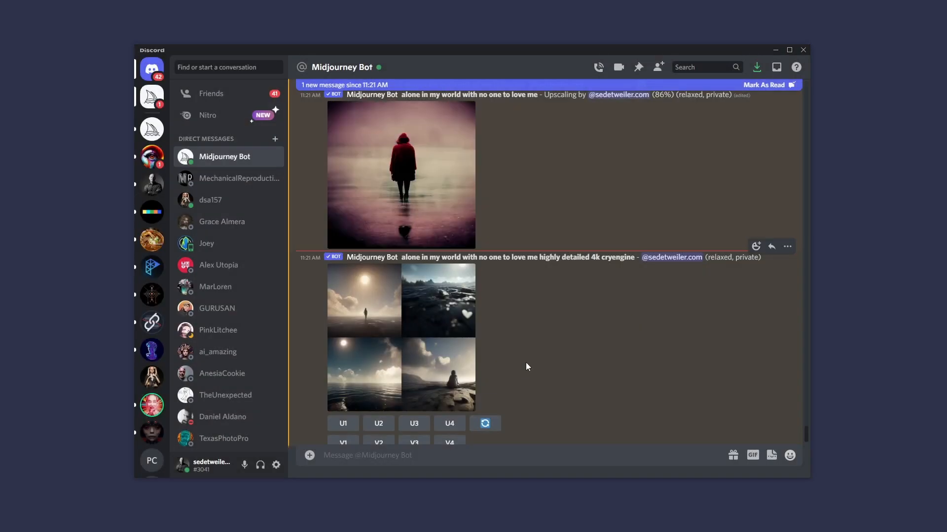
scroll(525, 362, "down", 1)
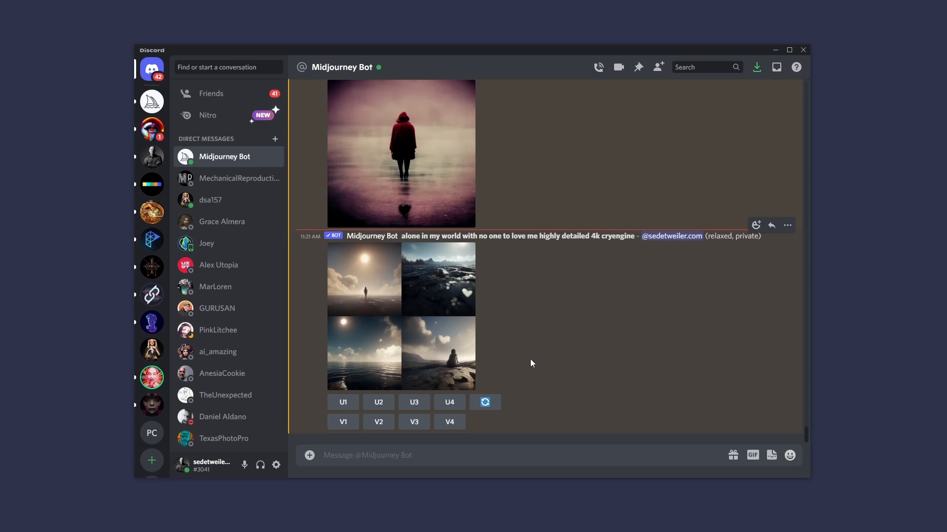
left_click(451, 422)
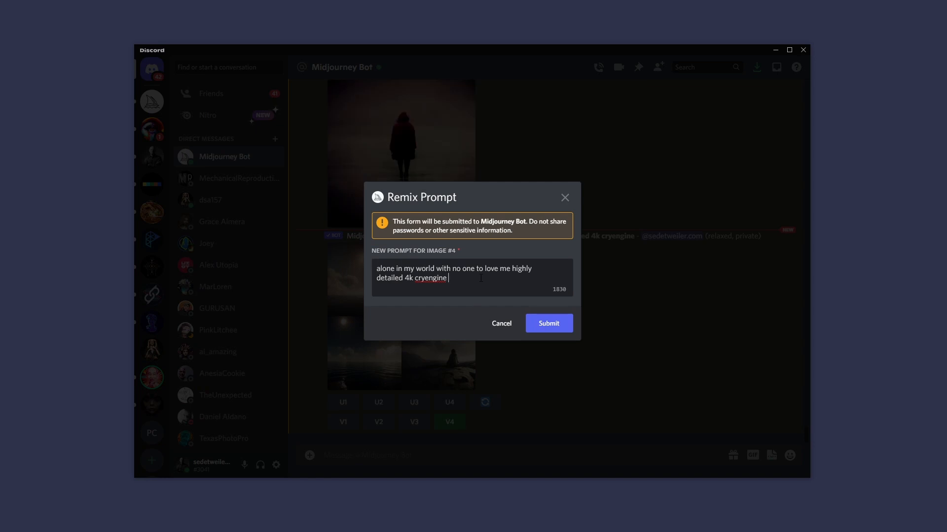
type("--ar")
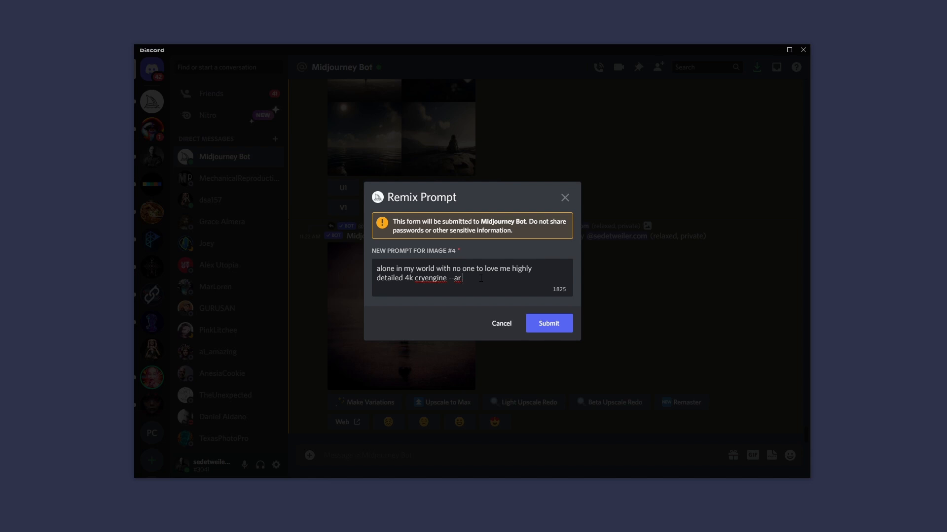
type("3:2")
key("BackSpace")
key("BackSpace")
key("BackSpace")
type("2:3")
left_click(551, 324)
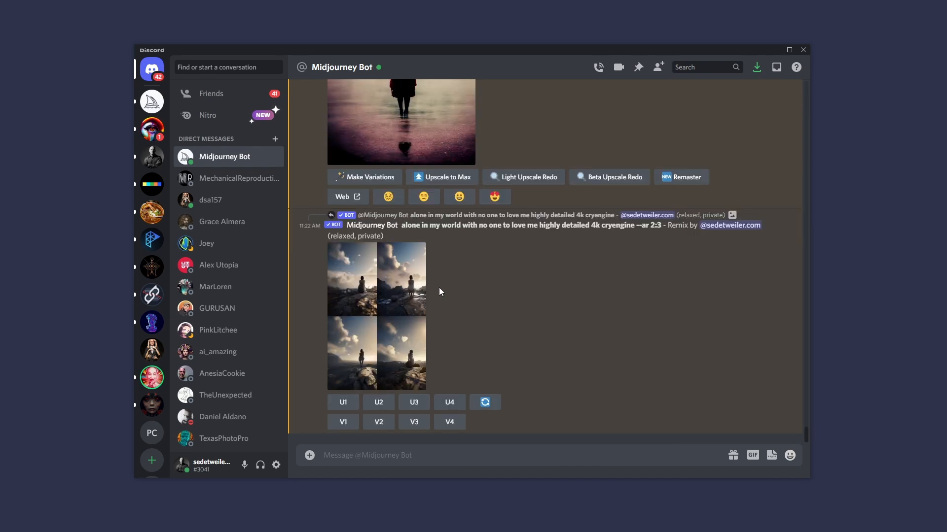
View the 2:3 grid enlarged and remix its first image with "--test" appended to the prompt.
left_click(397, 337)
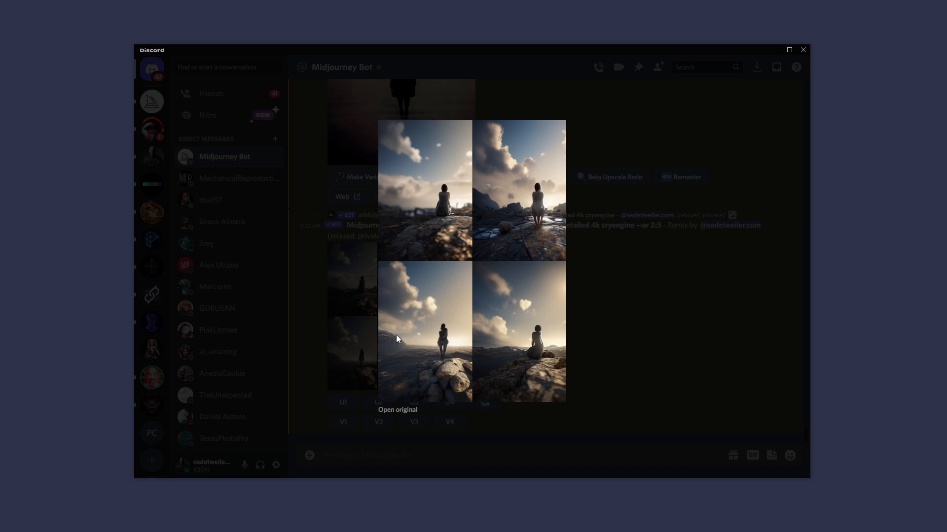
left_click(618, 321)
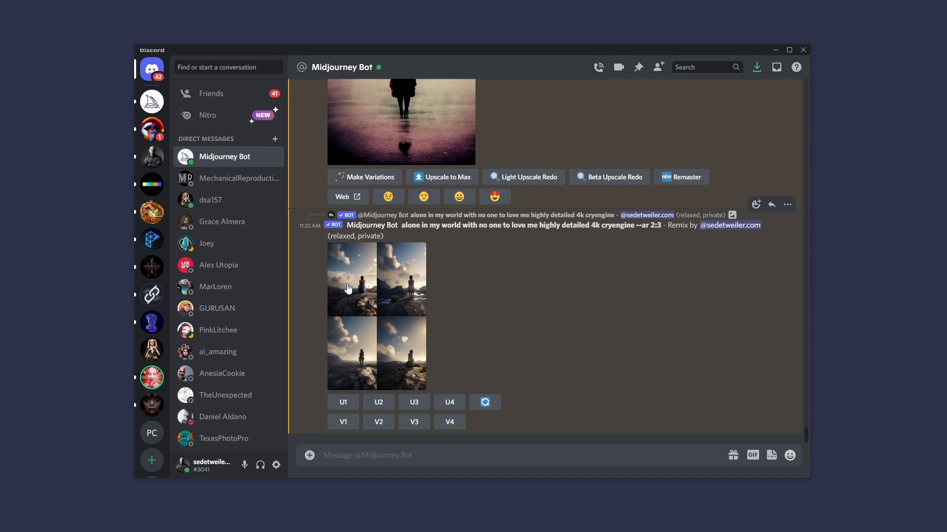
left_click(343, 423)
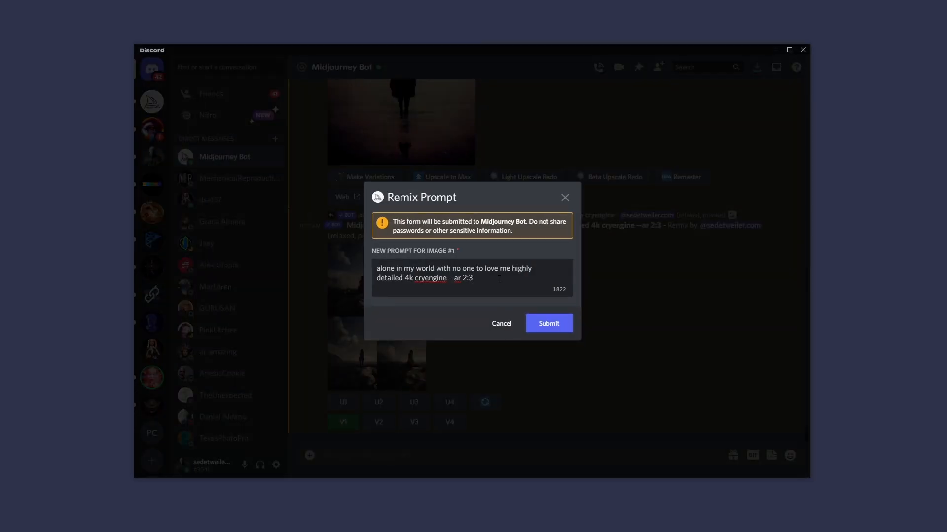
type("--testp")
key("BackSpace")
left_click(549, 323)
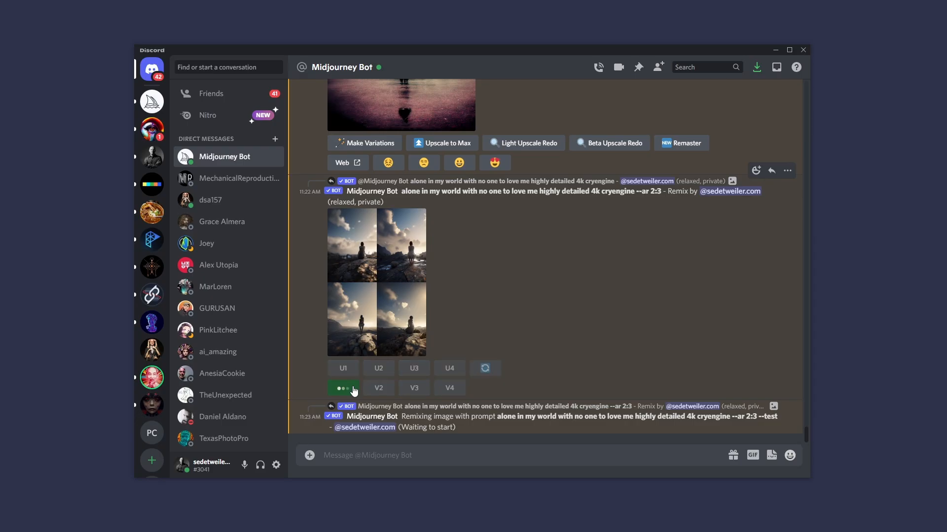
Remix the first image of the 2:3 grid again, appending "--testp" to the prompt.
left_click(346, 389)
type("--testp")
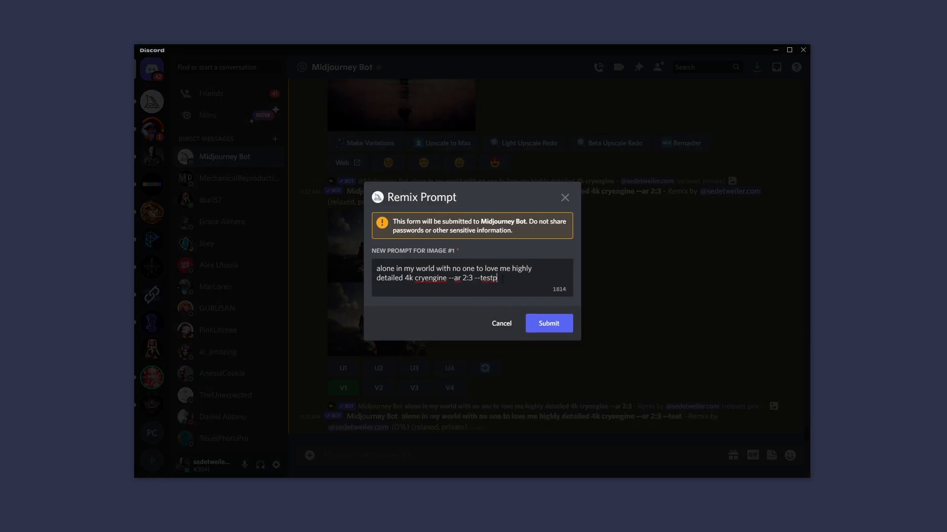
left_click(549, 323)
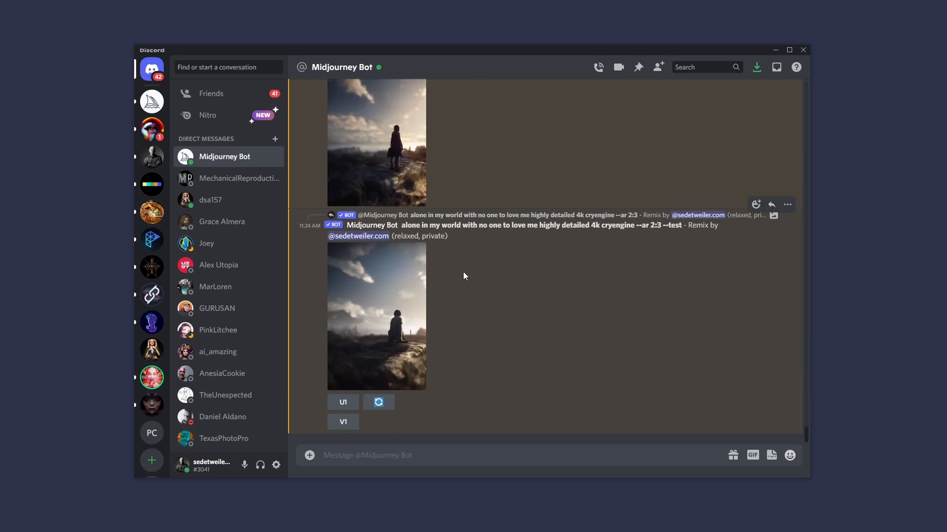
Examine the "--test" and "--testp" remixes at enlarged size and check the parameter in the latter's prompt.
left_click(387, 303)
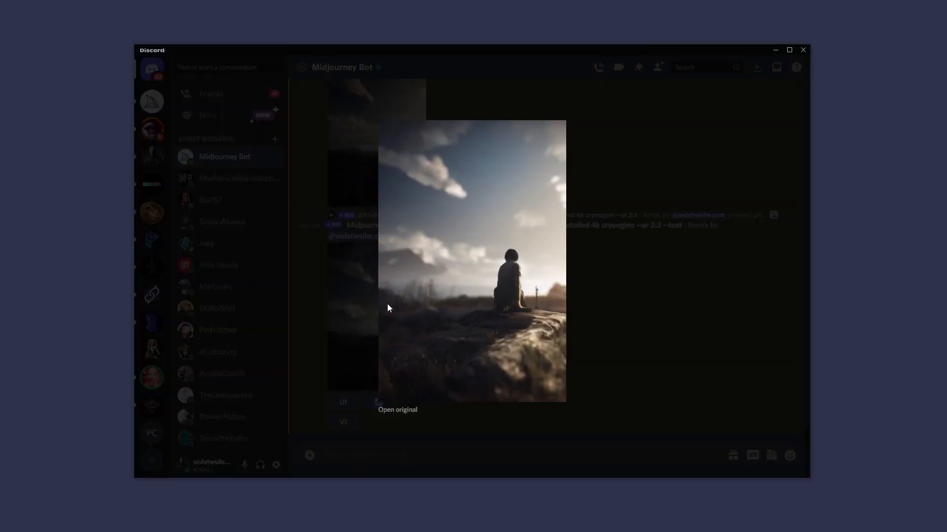
left_click(617, 314)
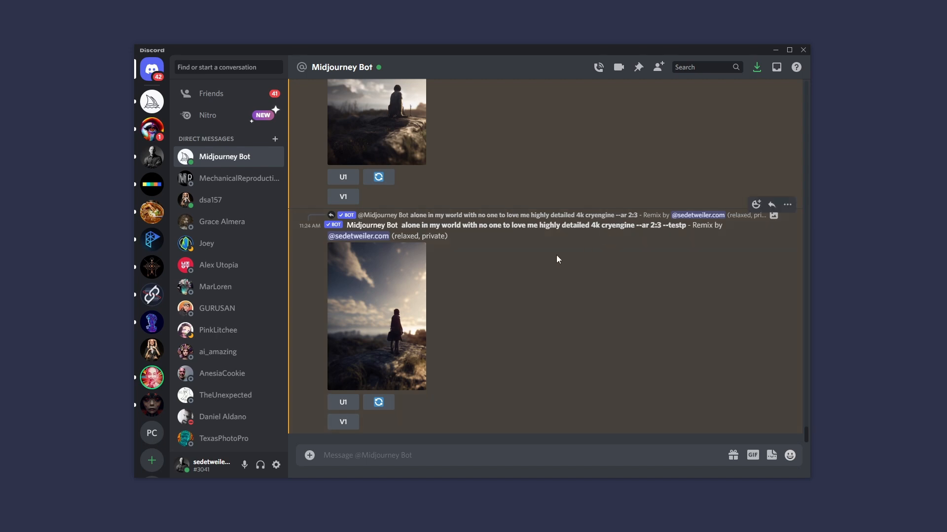
left_click(388, 298)
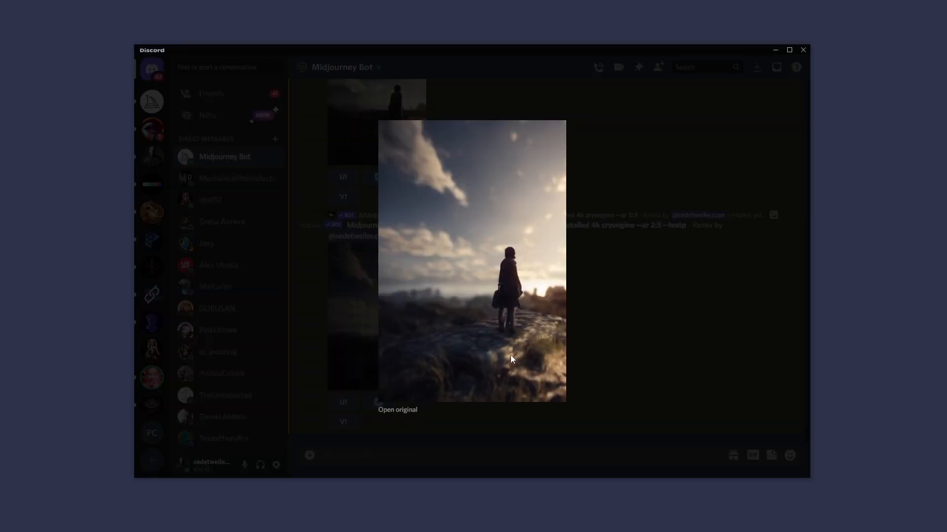
left_click(607, 326)
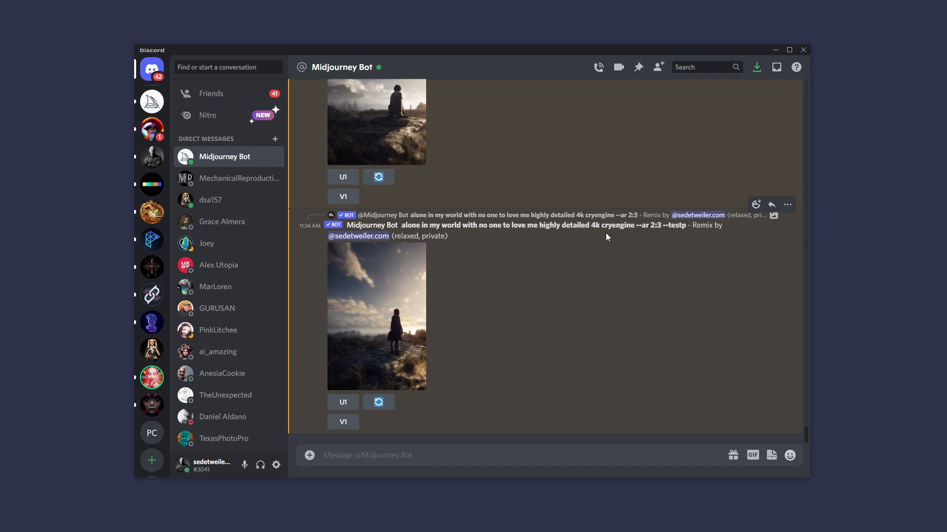
left_click_drag(591, 227, 632, 227)
left_click(632, 226)
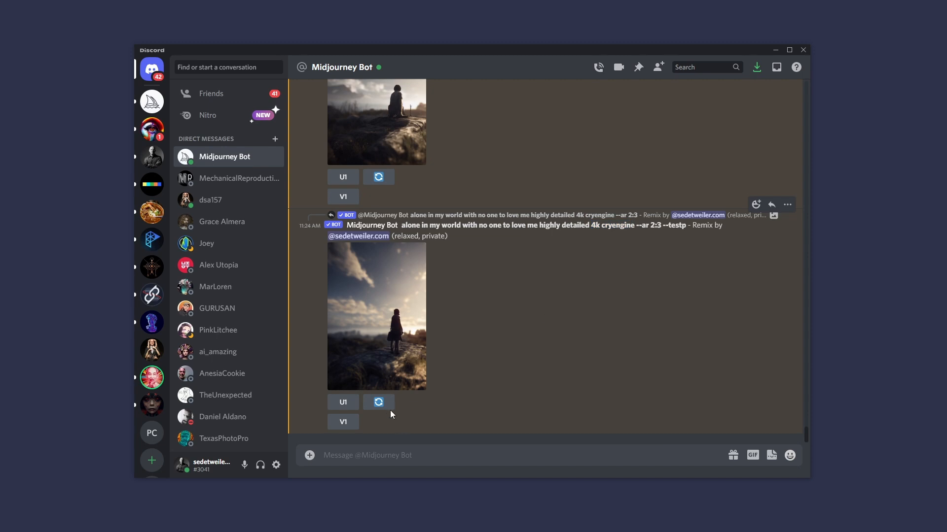
Remix the "--testp" image, replacing "cryengine" with "watercolor" and changing the parameter to "--test".
left_click(346, 423)
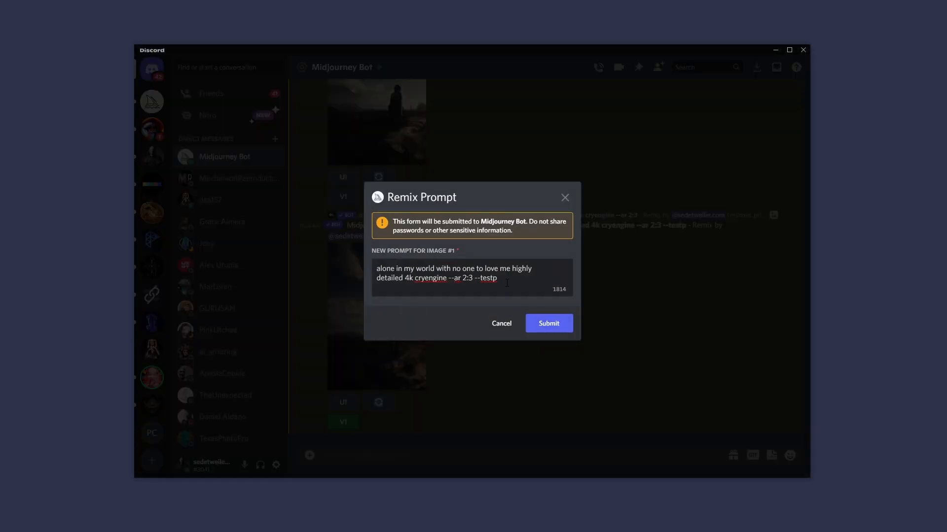
double_click(439, 278)
type("watercolor")
key("BackSpace")
left_click(548, 326)
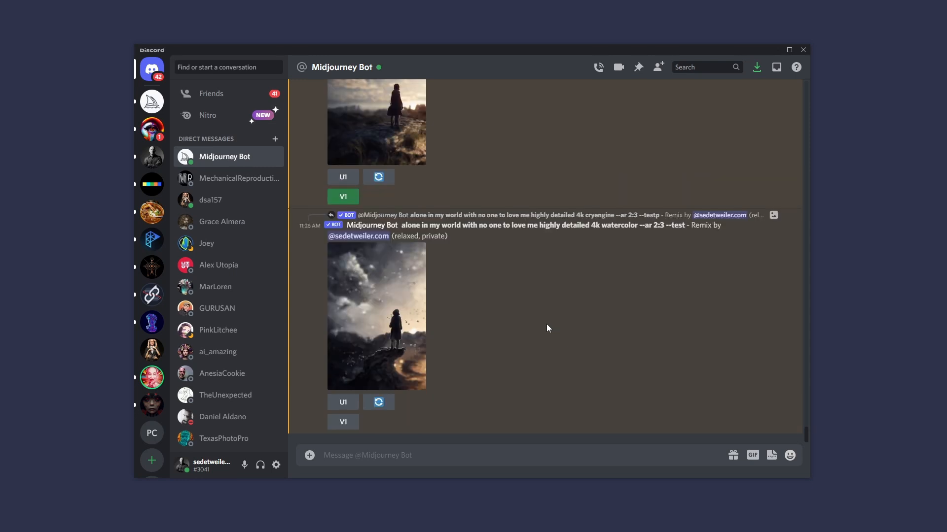
Remix the watercolor image with "--ar 2:3 --test" removed from its prompt, and upscale the first image of the new grid.
left_click(408, 306)
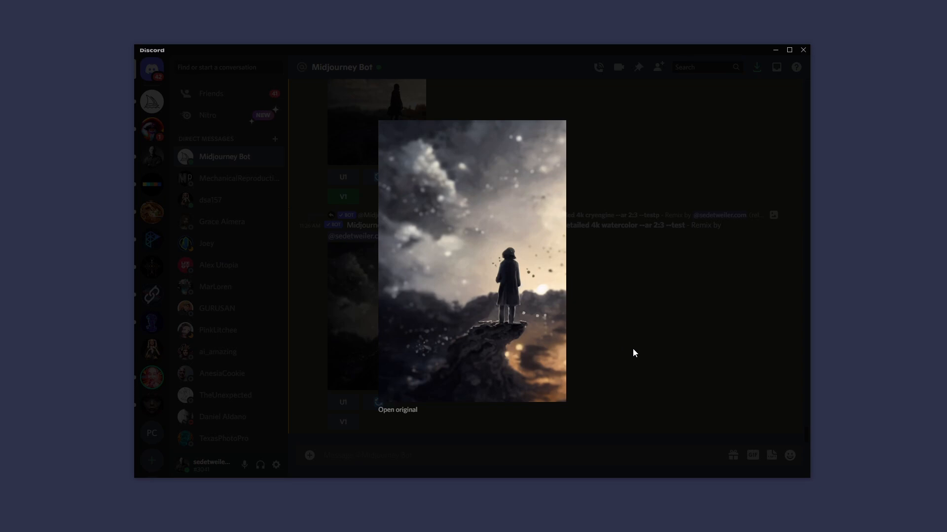
left_click(610, 296)
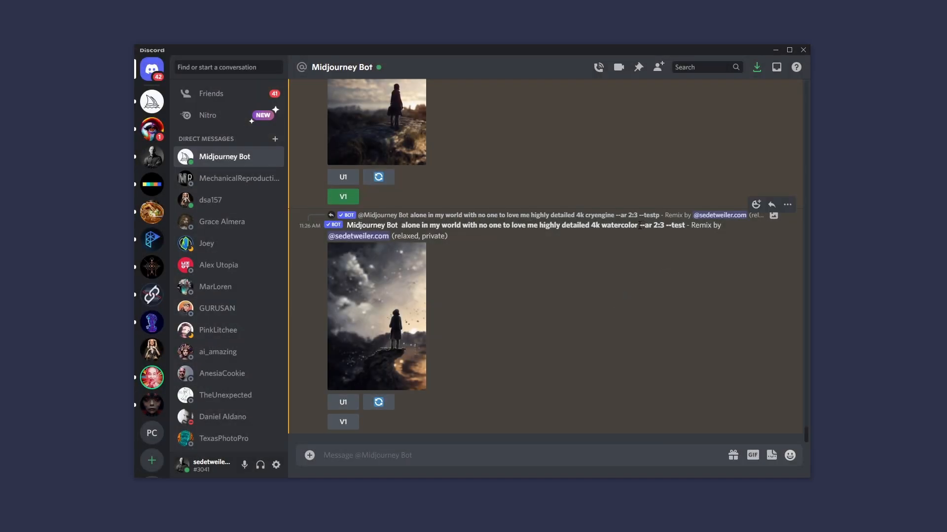
left_click_drag(639, 225, 664, 225)
left_click(640, 248)
left_click(343, 422)
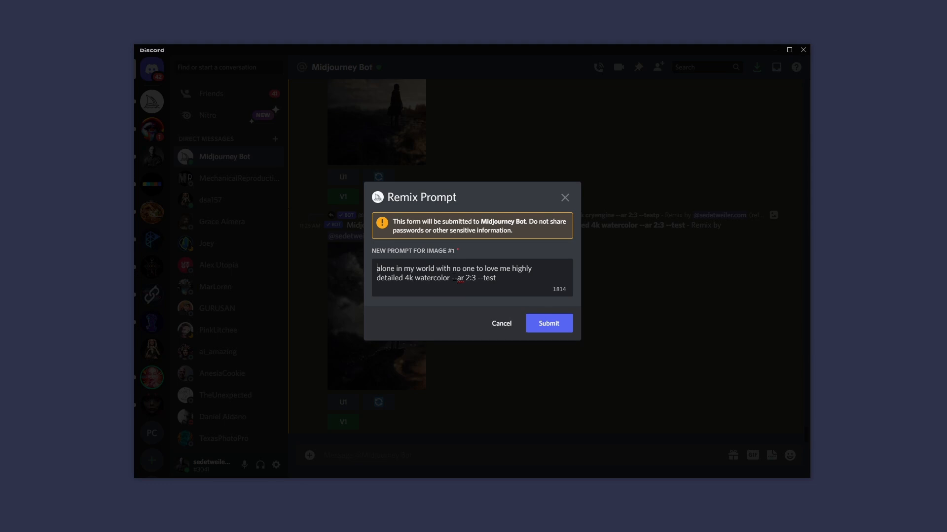
left_click_drag(452, 278, 505, 280)
key("BackSpace")
left_click(549, 324)
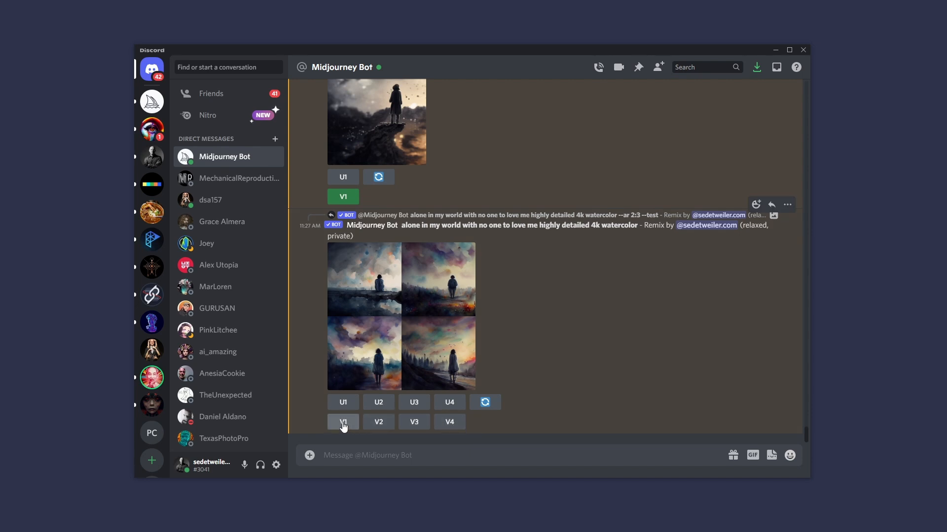
left_click(344, 402)
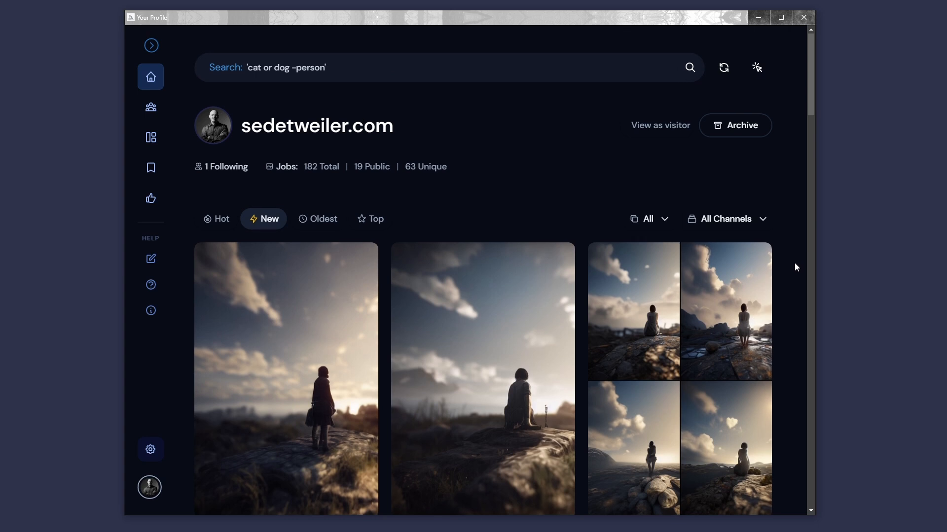
Check the prompt of the seated-figure image on the Midjourney profile page and open its further options.
scroll(794, 266, "down", 1)
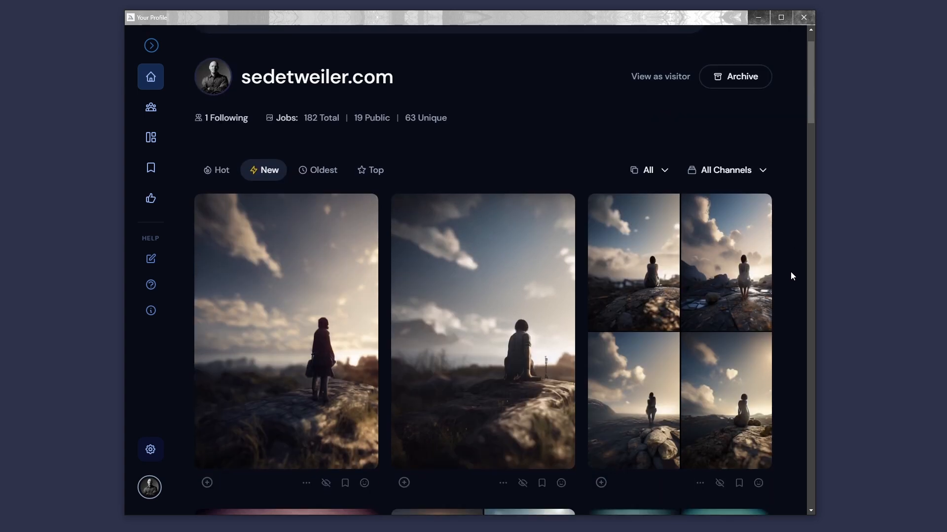
mouse_move(417, 486)
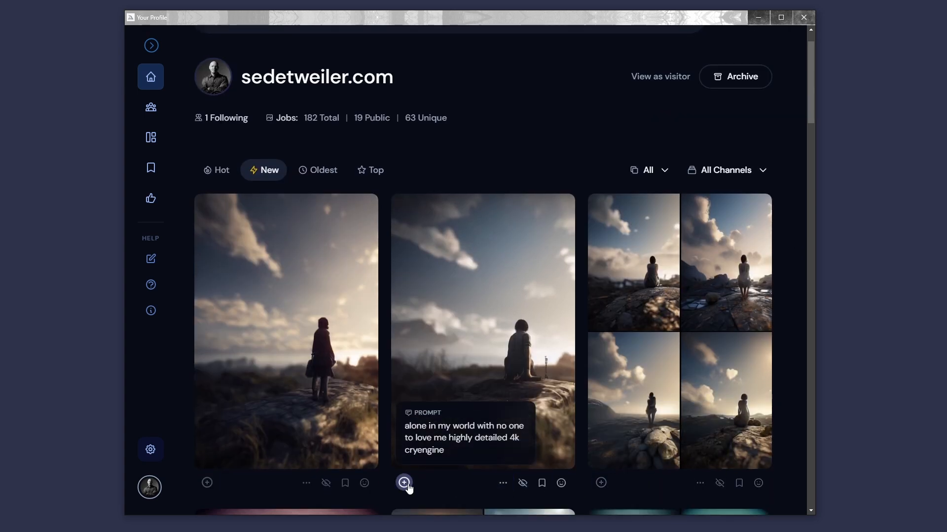
left_click(503, 484)
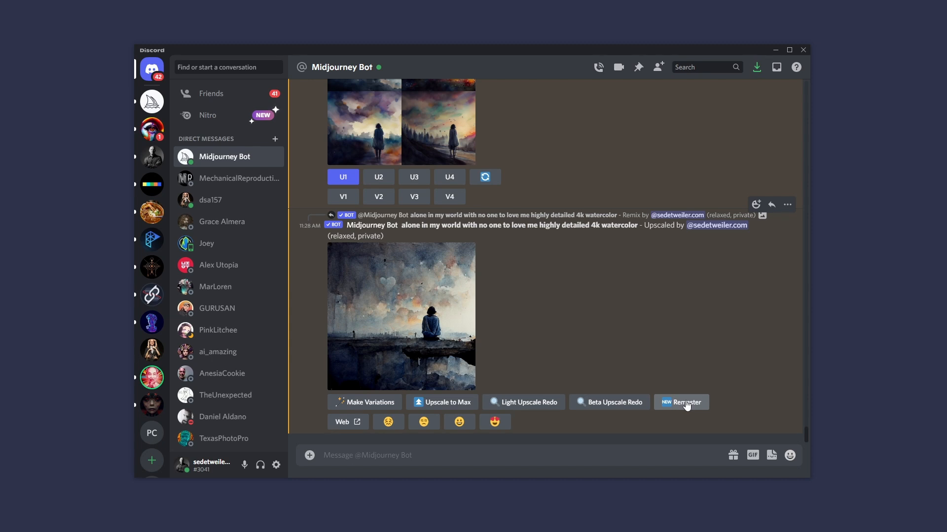
Switch the bot to fast mode with "/fast" so the upscaled watercolor image can be upscaled to max.
left_click(440, 402)
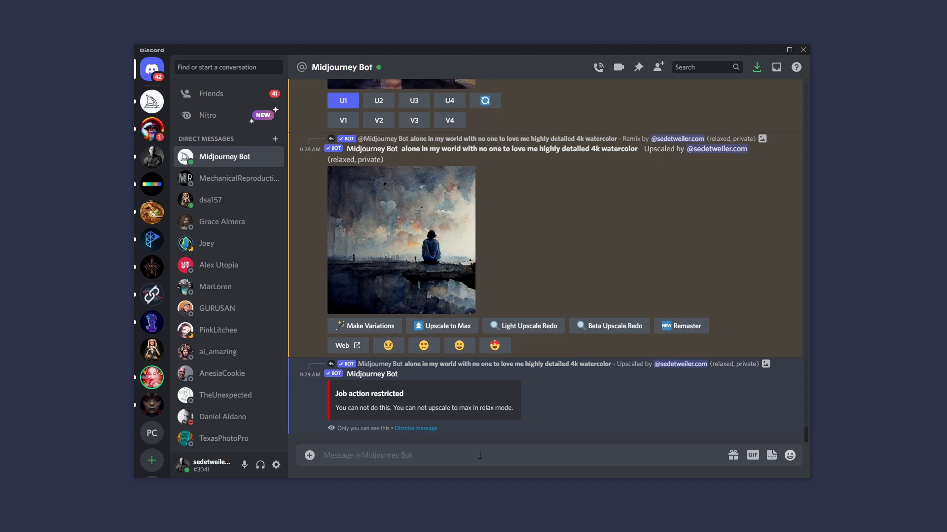
type("/fast")
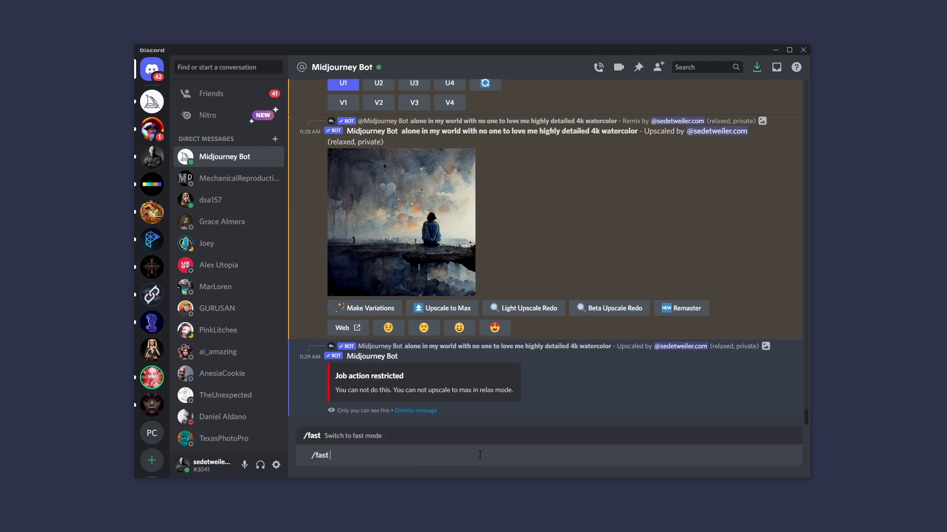
key("Return")
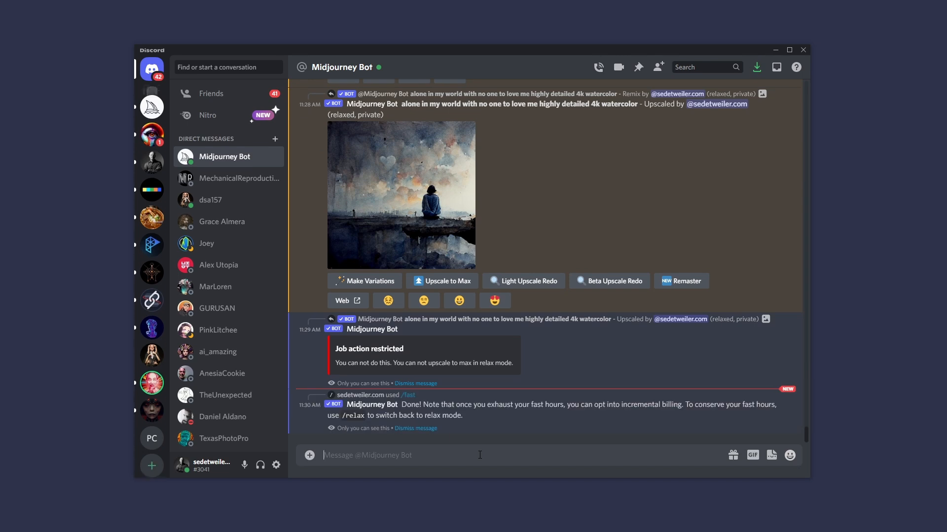
left_click(445, 280)
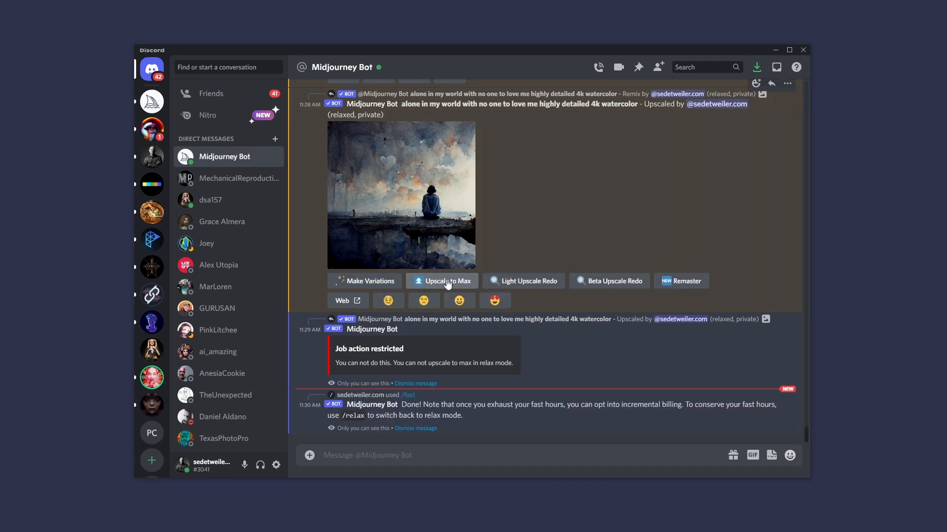
Return the Midjourney bot to relaxed mode with the "/relax" command.
left_click(474, 454)
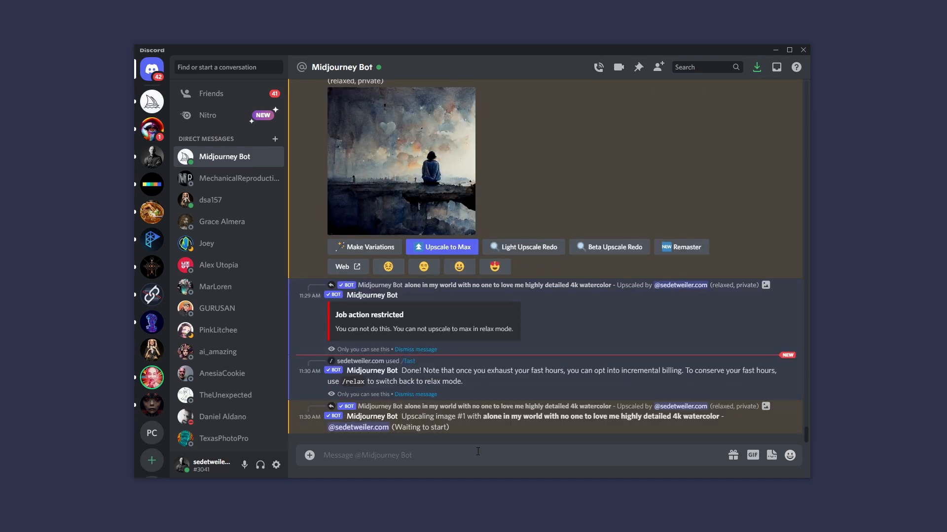
type("/rel")
key("Tab")
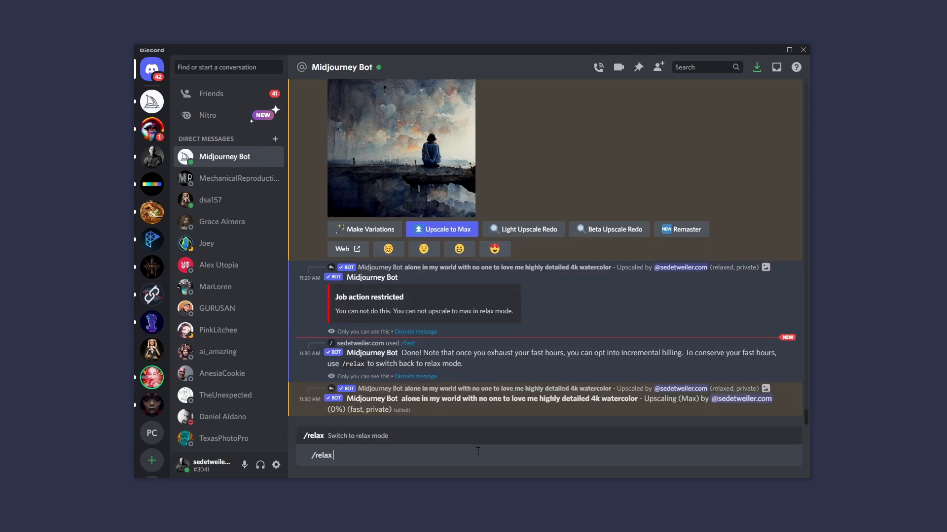
key("Return")
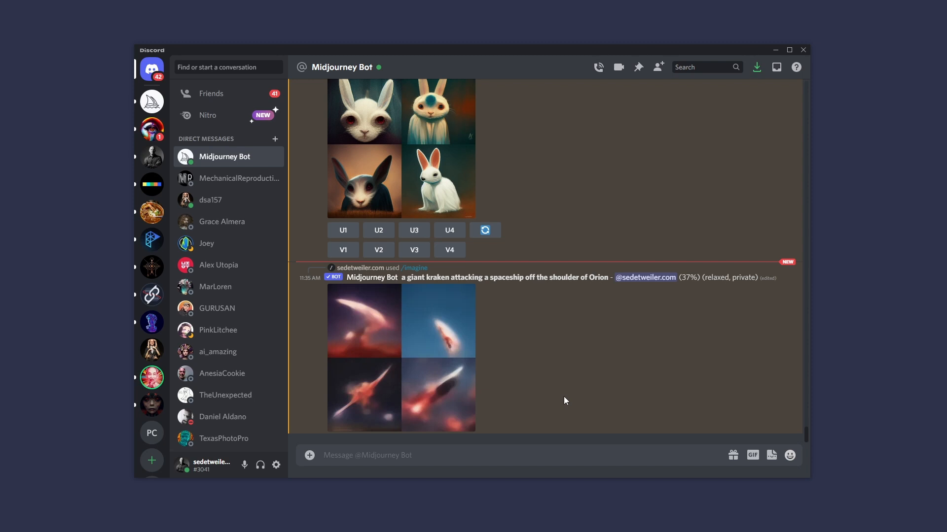
Recall the kraken prompt and generate it again as "a giant kraken attacking a spaceship off the shoulder of Orion bladerunner".
key("Up")
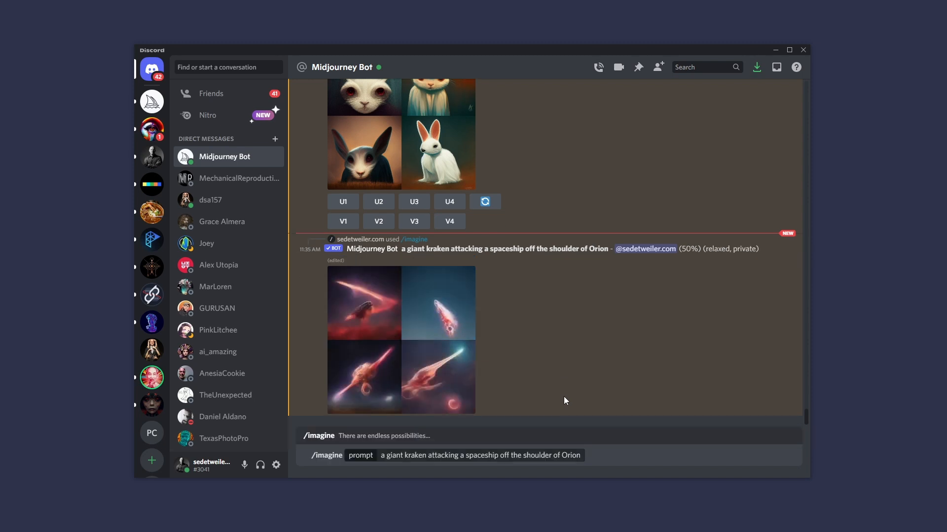
key("BackSpace")
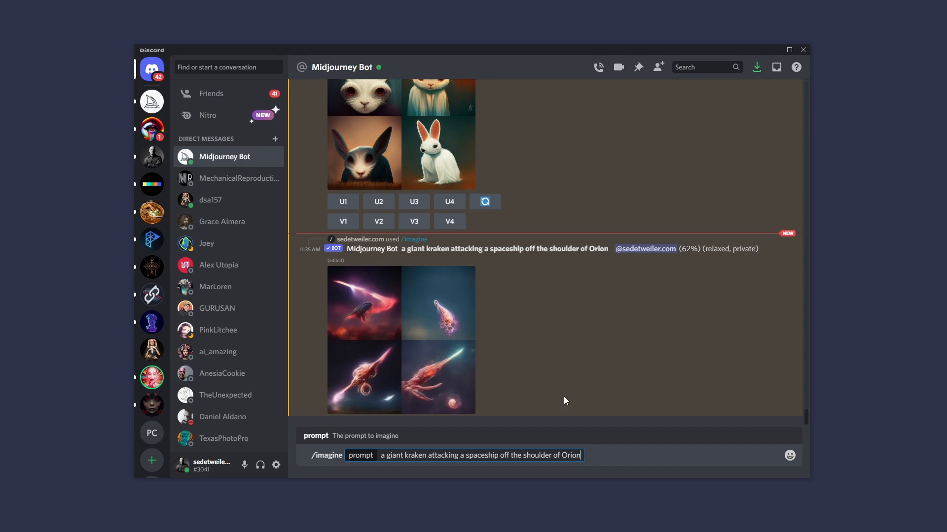
type("bladerunner")
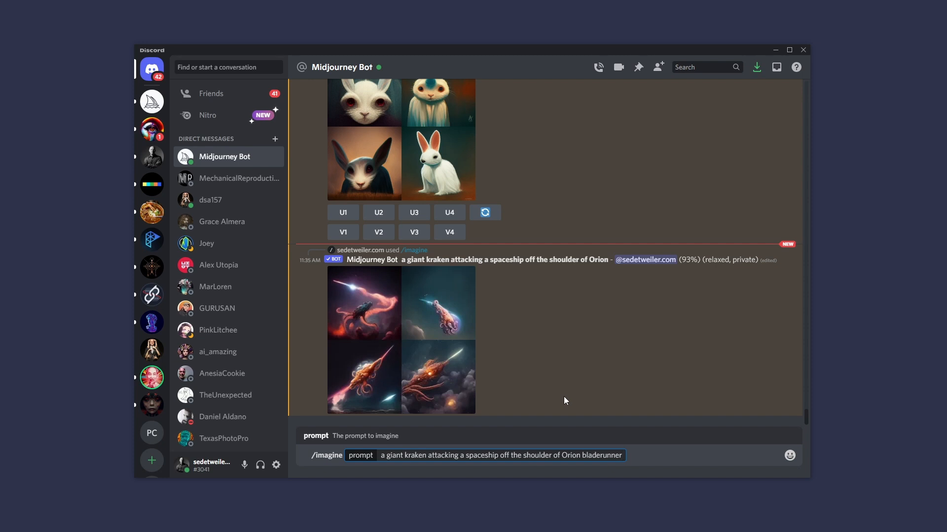
key("Return")
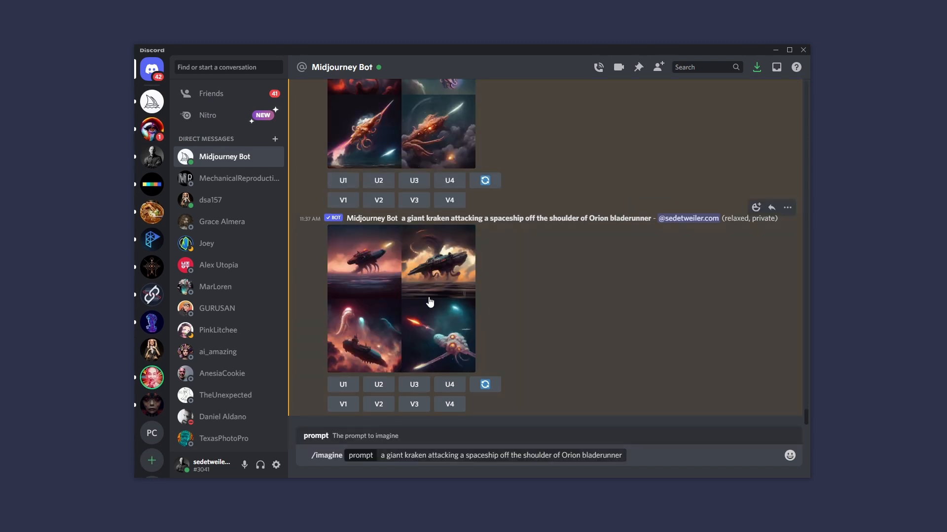
Remix the third image of the bladerunner grid with "--testp" appended to its prompt.
left_click(429, 302)
left_click(418, 390)
left_click(414, 405)
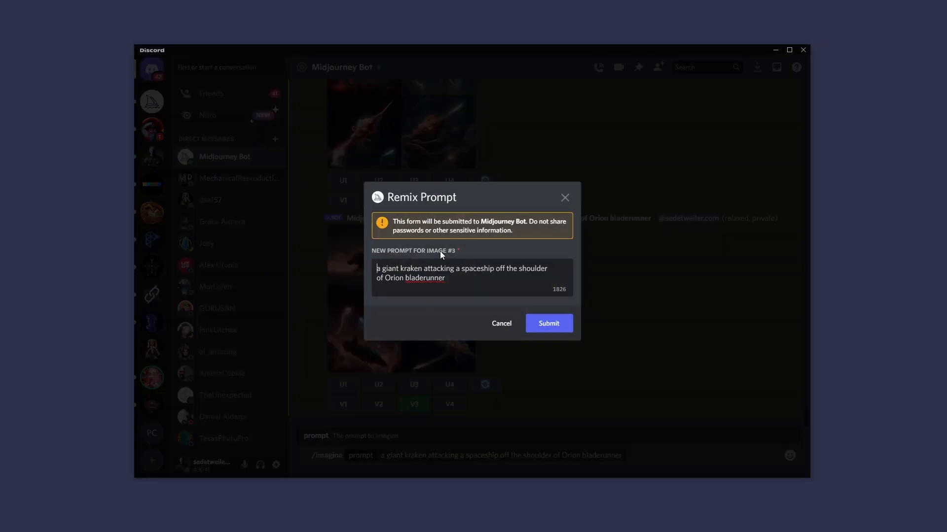
left_click(487, 279)
type("--testp")
left_click(550, 325)
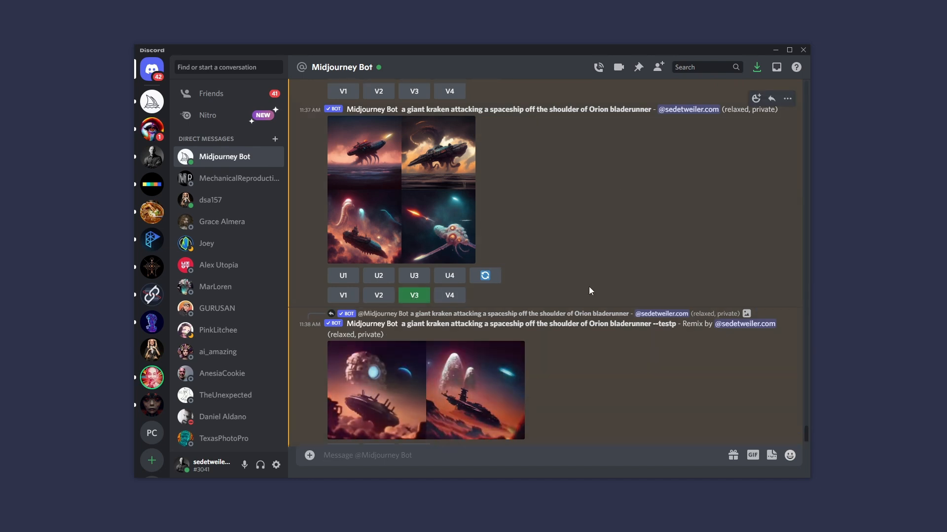
Upscale the third image of the bladerunner grid and view the result enlarged.
left_click(414, 277)
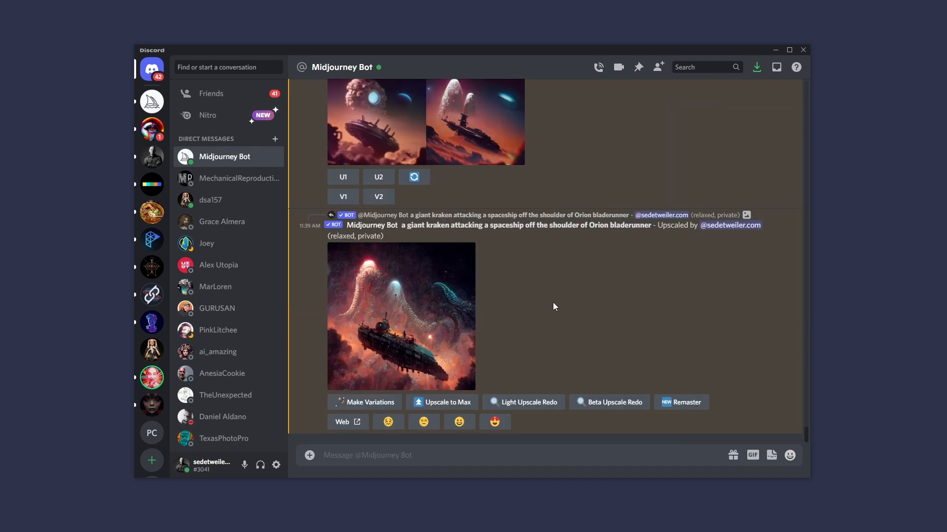
left_click(440, 301)
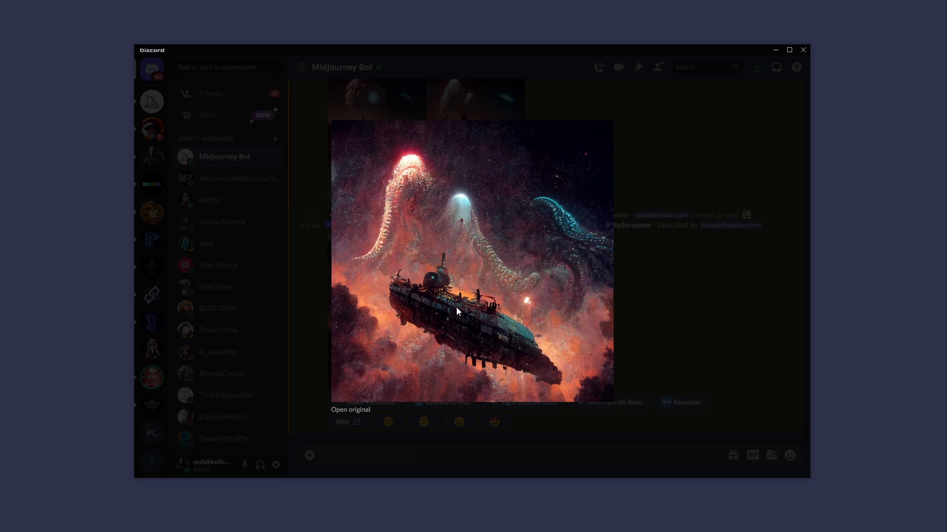
left_click(640, 282)
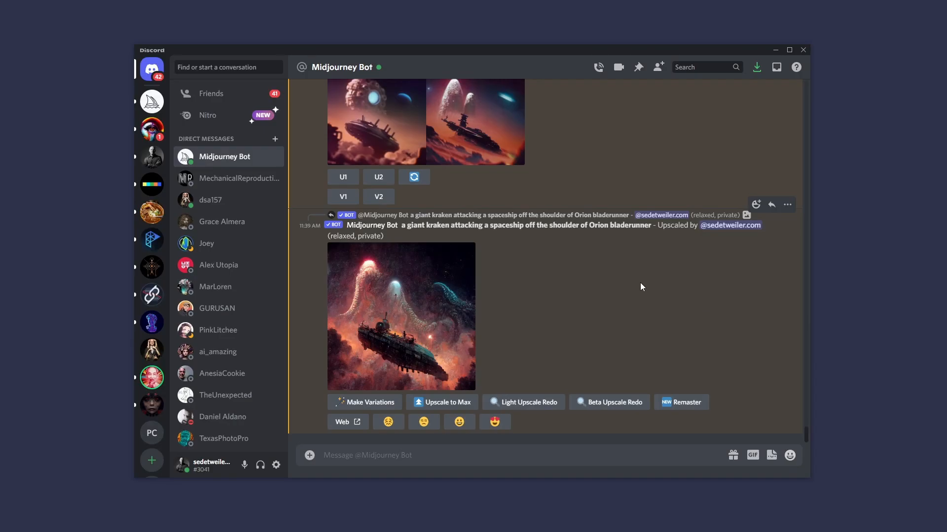
Run Light Upscale Redo and Beta Upscale Redo on the upscaled kraken image, and try Upscale to Max.
left_click(528, 403)
left_click(608, 366)
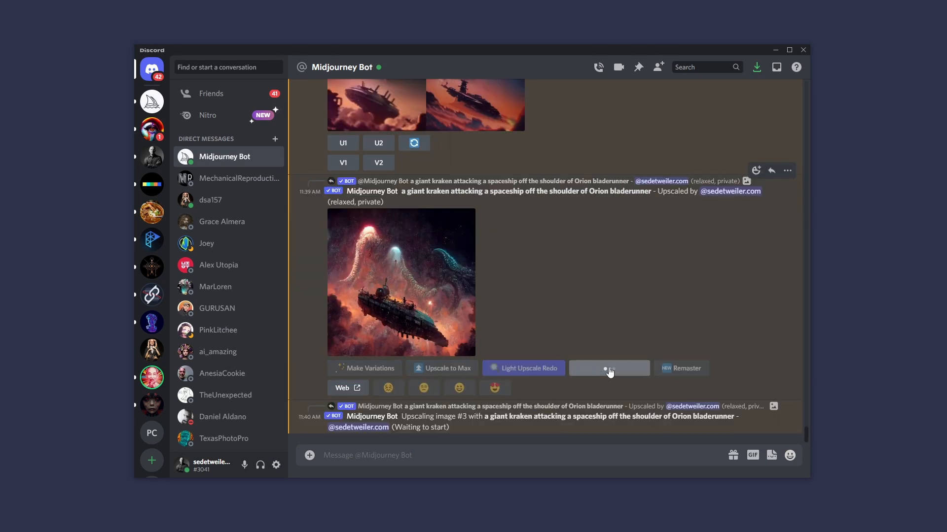
left_click(448, 334)
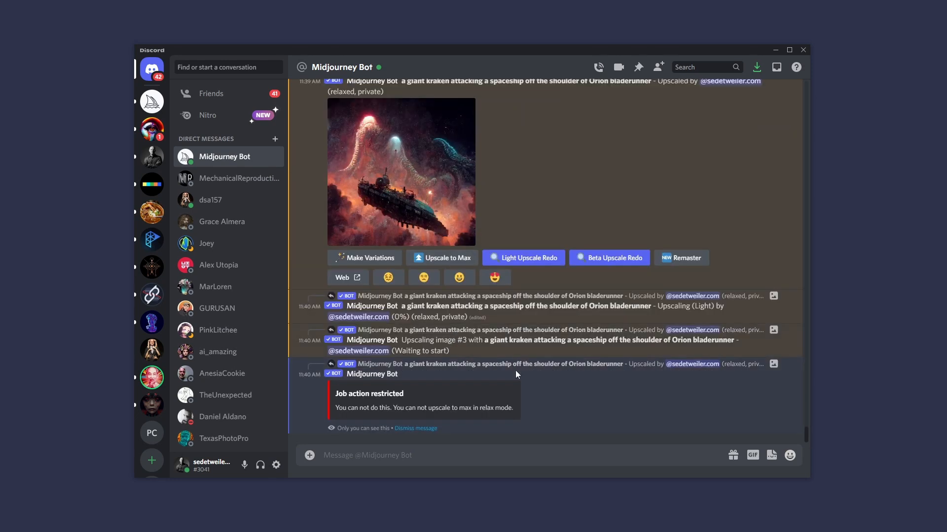
Switch the bot to fast mode with "/fast" and upscale the kraken image to max.
left_click(493, 453)
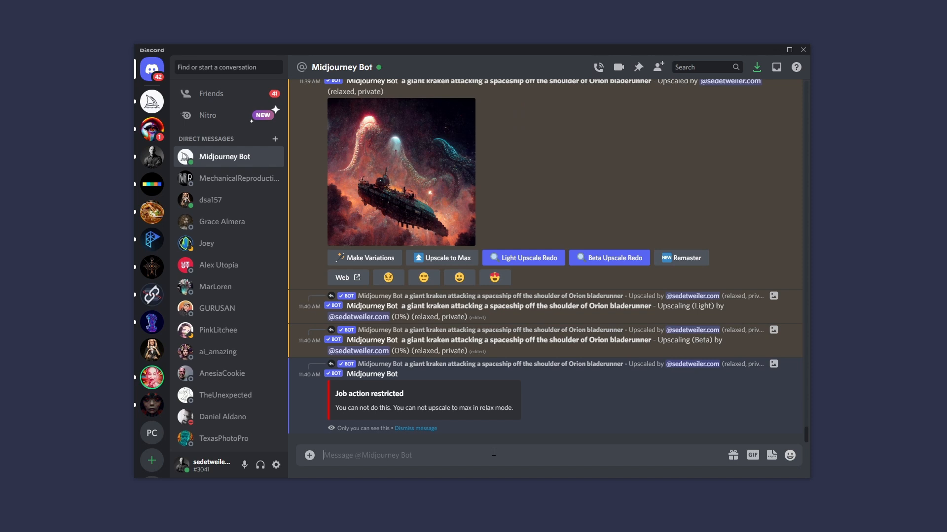
type("/fast")
key("Return")
key("Return")
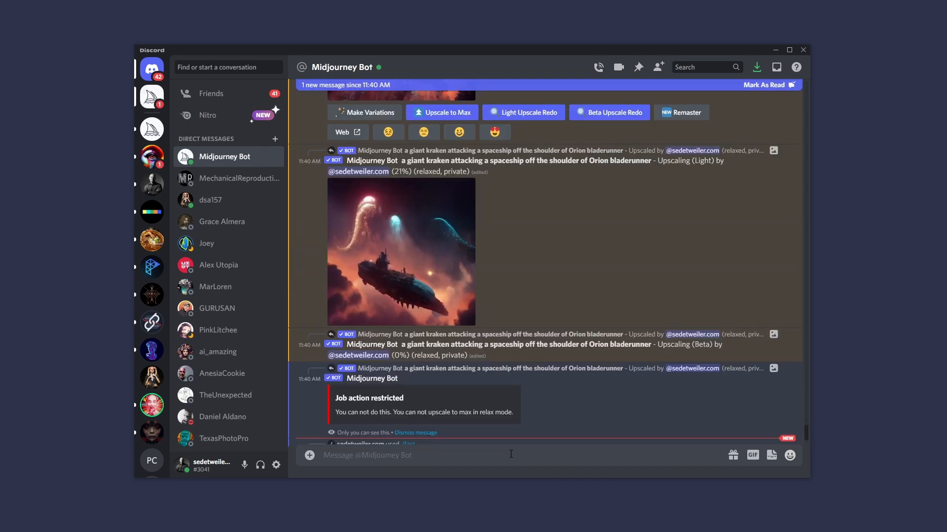
Put the bot back into relaxed mode with "/relax" after starting the kraken image's max upscale.
type("/rel")
key("Tab")
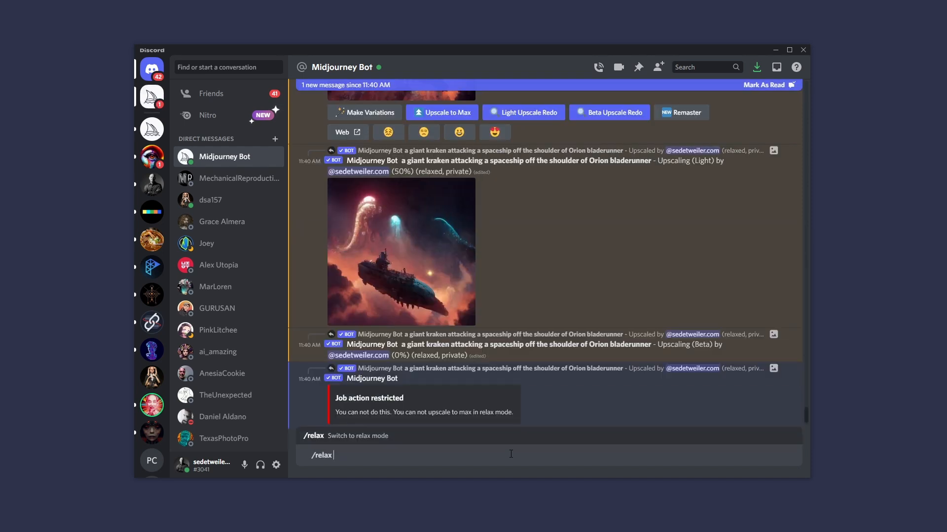
key("Return")
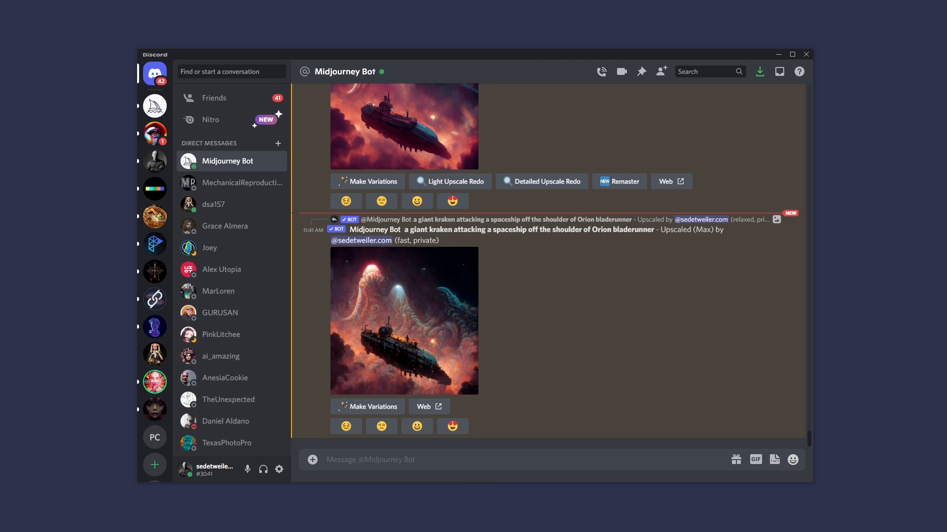
Examine the ship and tentacle detail of the max-upscaled kraken image at full size, and move its window aside for comparison.
left_click_drag(946, 130, 398, 39)
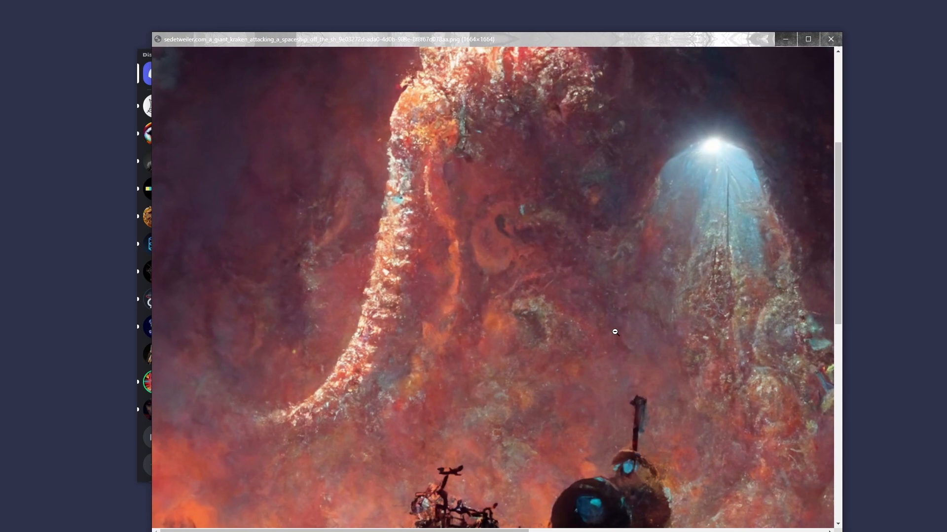
scroll(616, 330, "up", 5)
scroll(624, 318, "down", 8)
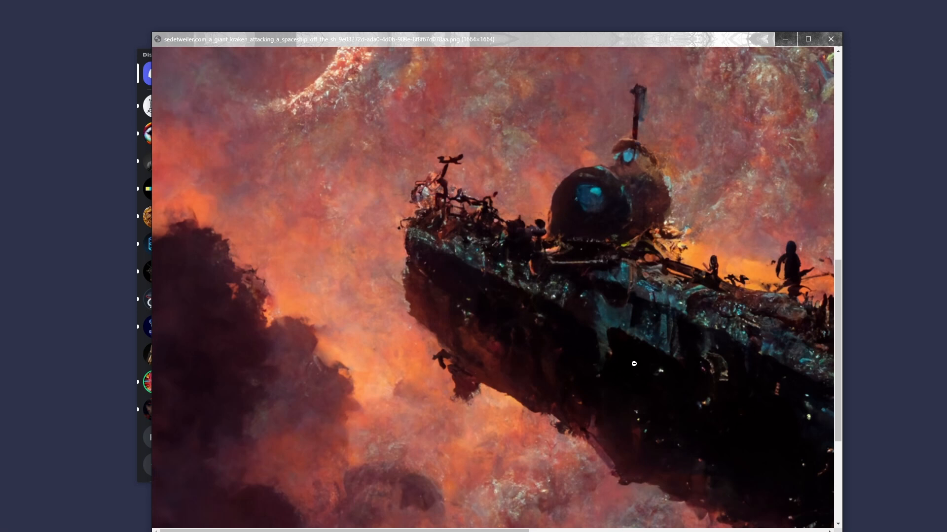
left_click_drag(520, 531, 739, 530)
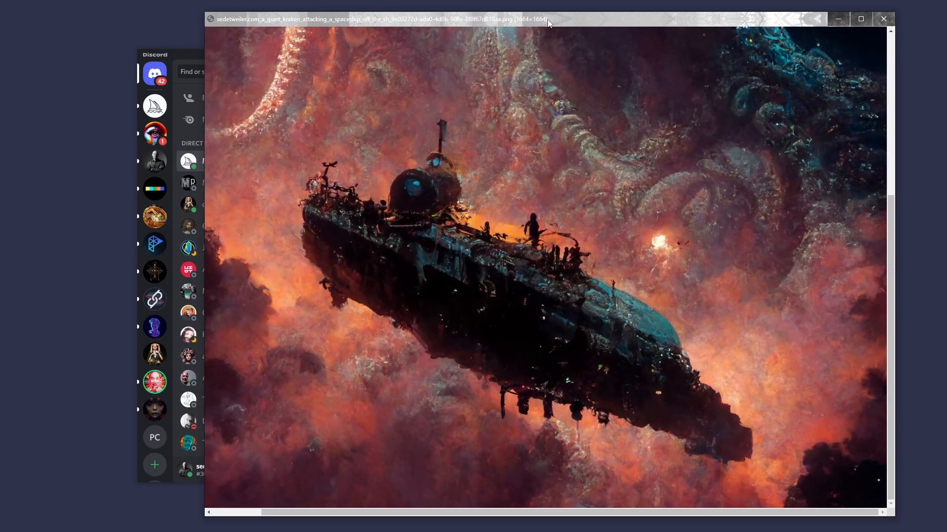
left_click_drag(547, 22, 464, 394)
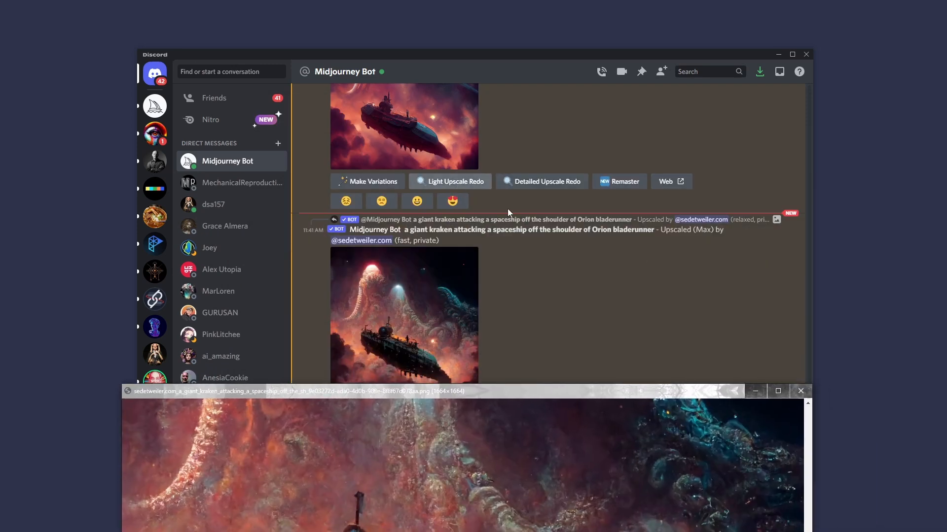
left_click_drag(606, 394, 702, 369)
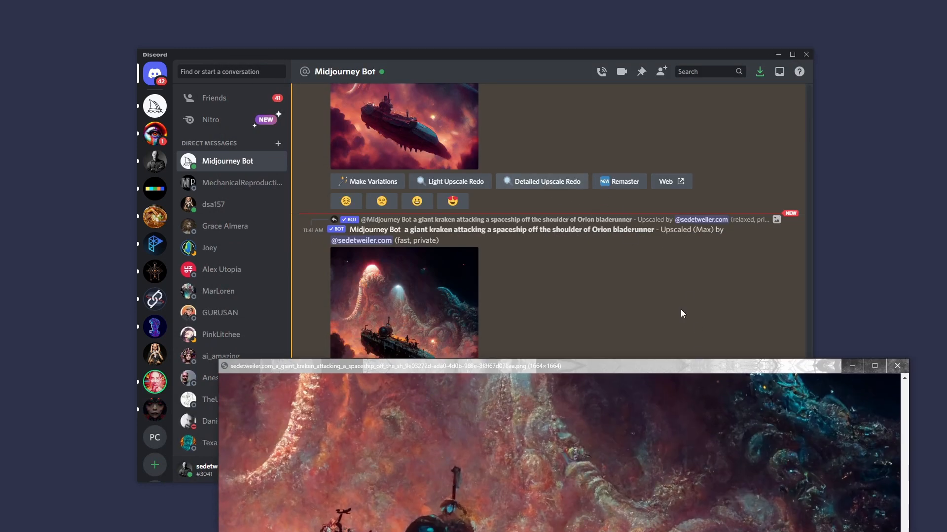
left_click_drag(678, 372, 710, 80)
left_click_drag(702, 24, 703, 24)
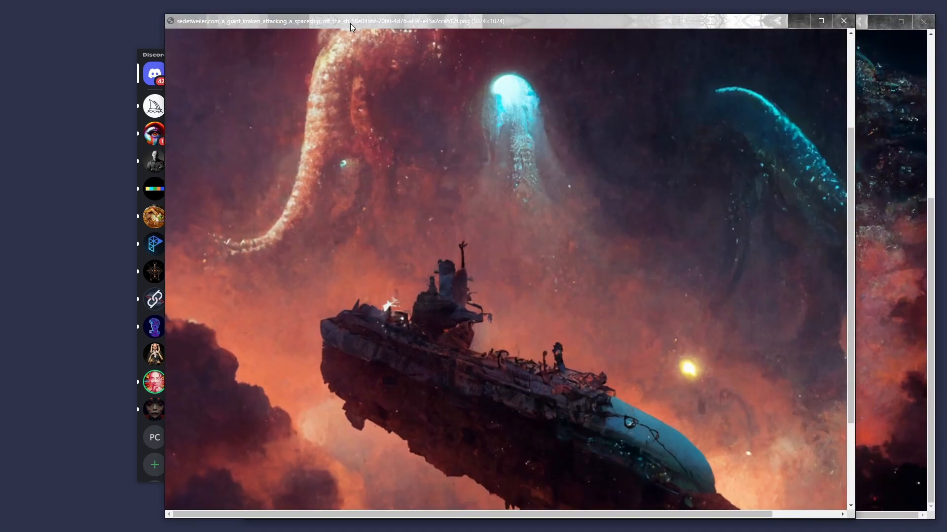
Examine the 1024×1024 upscale of the kraken scene at full size and compare its ship detail with the max upscale.
left_click_drag(350, 23, 346, 25)
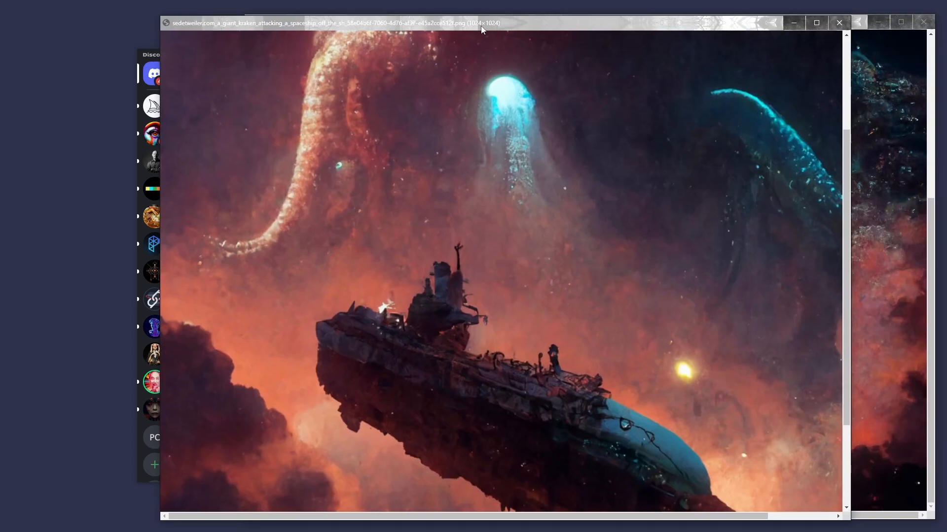
mouse_move(531, 22)
left_mouse_down()
mouse_move(540, 54)
mouse_move(549, 24)
left_mouse_up()
scroll(443, 373, "down", 2)
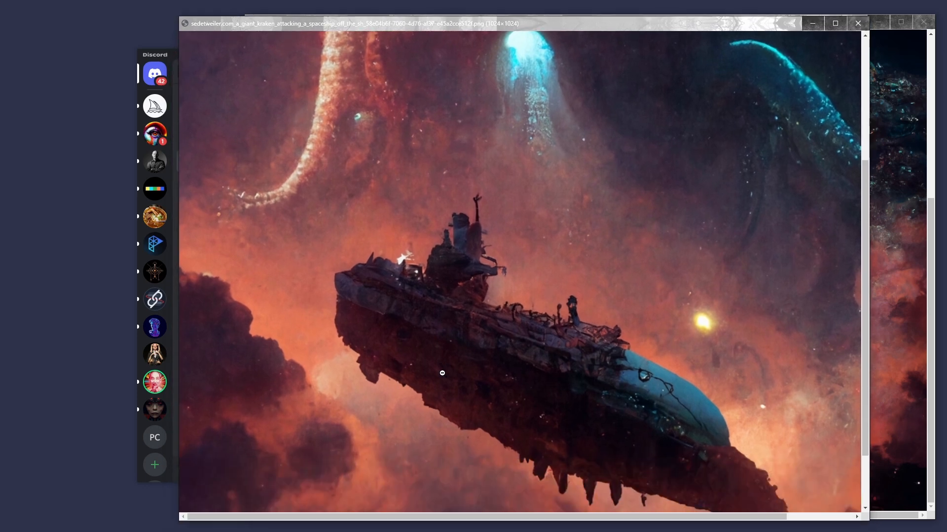
scroll(443, 373, "down", 1)
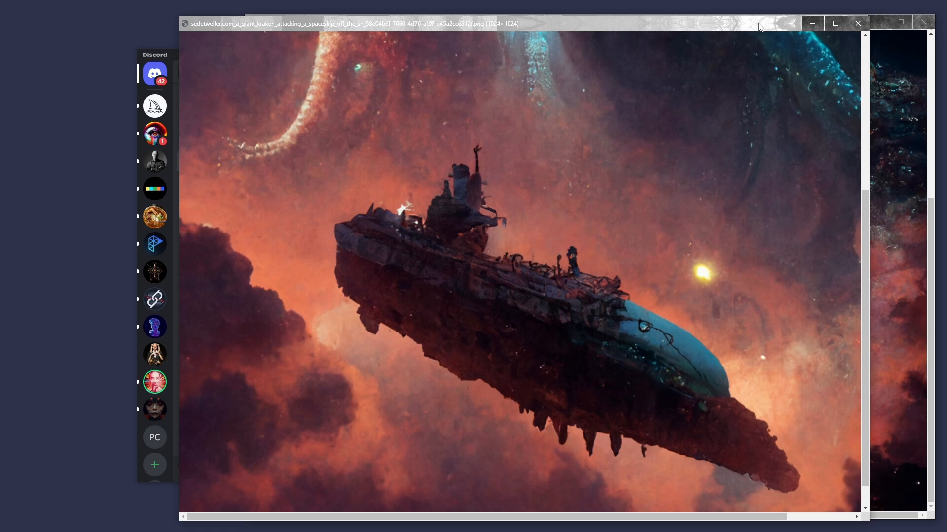
left_click_drag(759, 25, 750, 33)
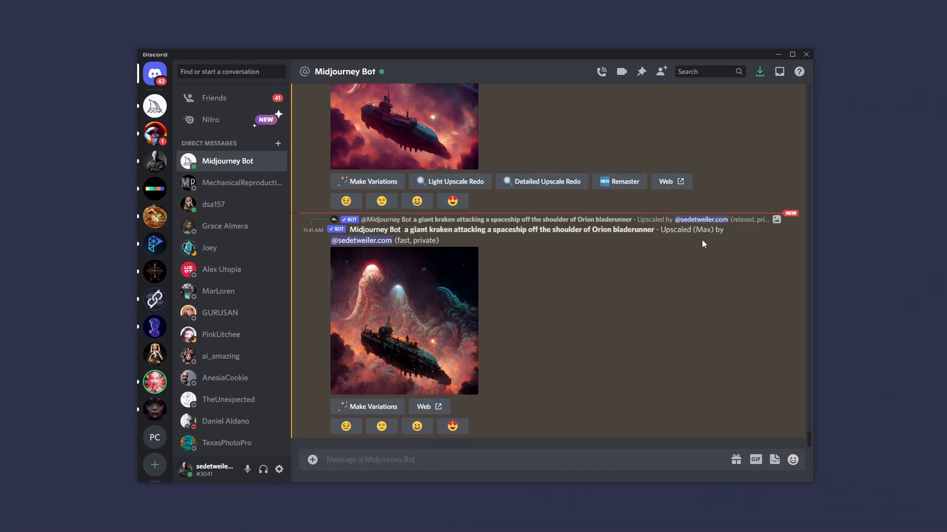
Examine the ship detail of the 2048×2048 beta upscale of the kraken scene at full size, and switch to the Midjourney profile page.
scroll(600, 231, "up", 5)
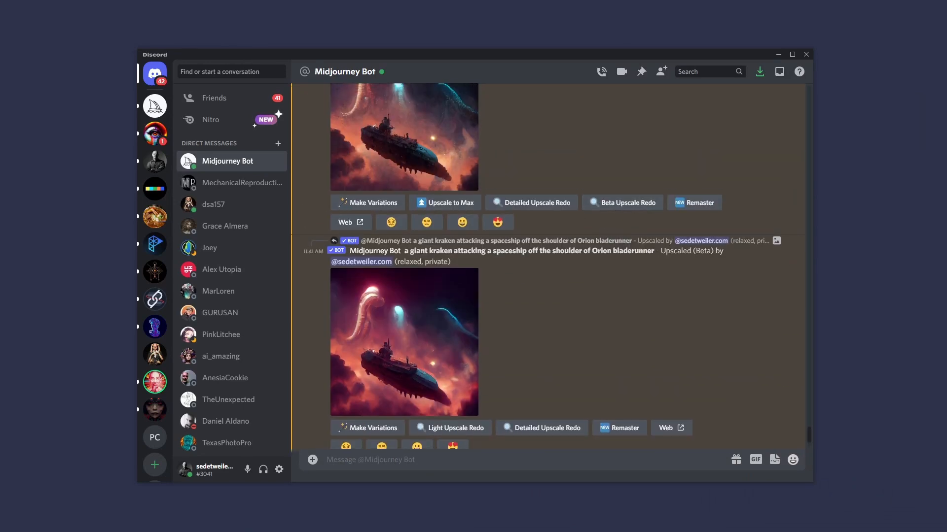
left_click_drag(946, 74, 354, 20)
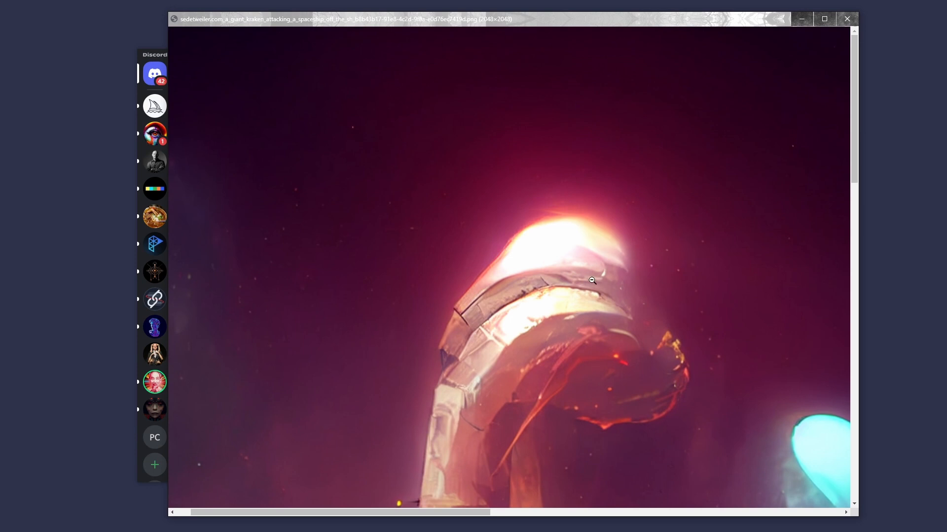
scroll(595, 276, "down", 5)
scroll(594, 296, "down", 6)
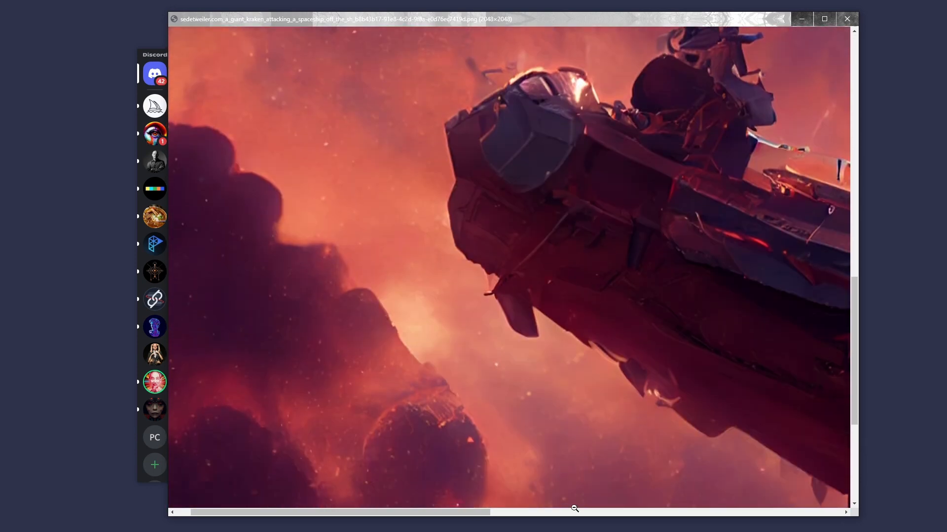
left_click_drag(485, 513, 733, 516)
scroll(676, 386, "down", 3)
scroll(592, 347, "up", 3)
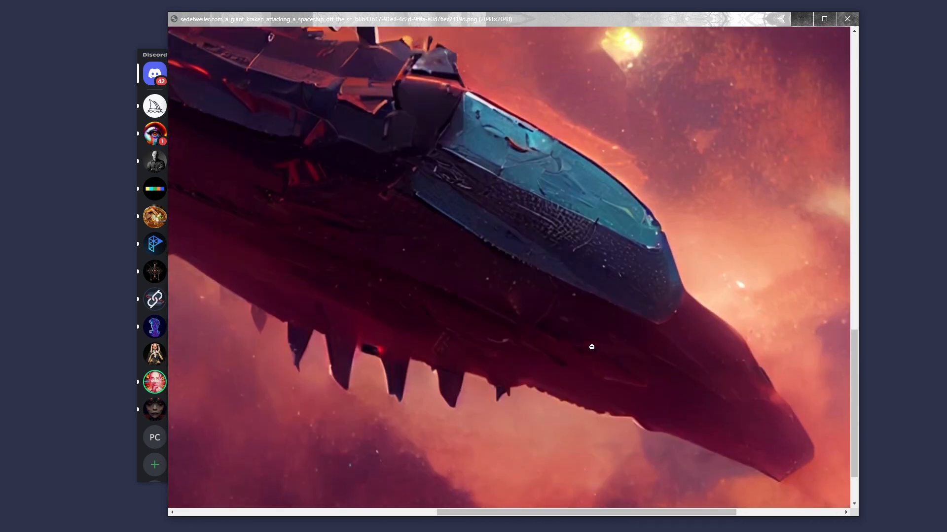
left_click_drag(592, 515, 473, 513)
left_click(534, 303)
left_click(802, 18)
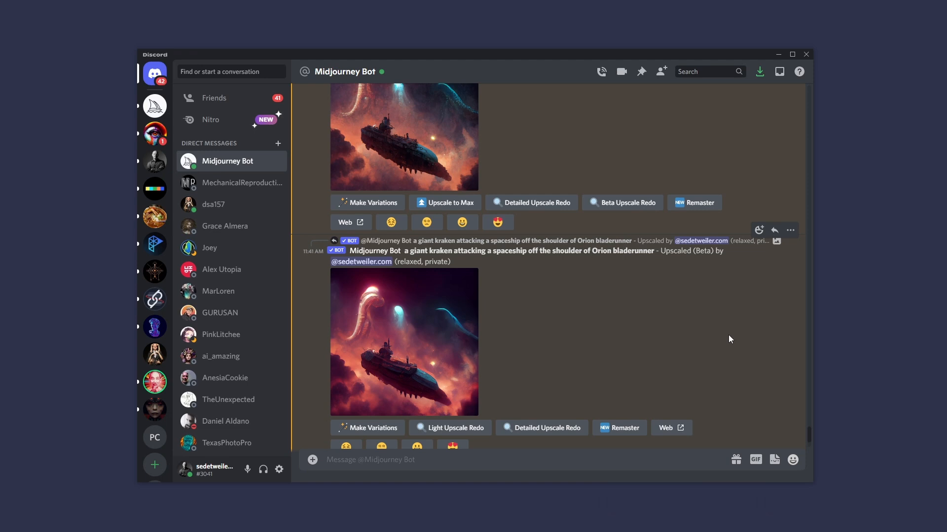
key("alt+Tab")
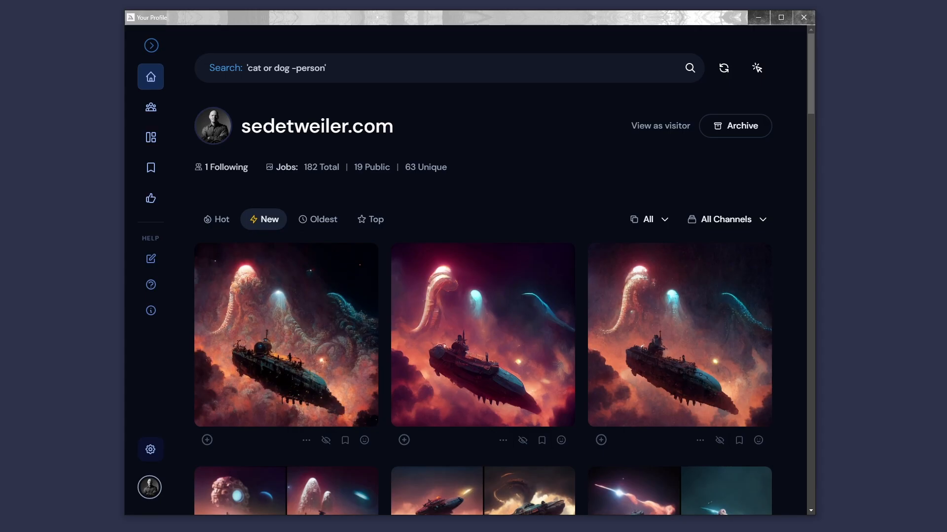